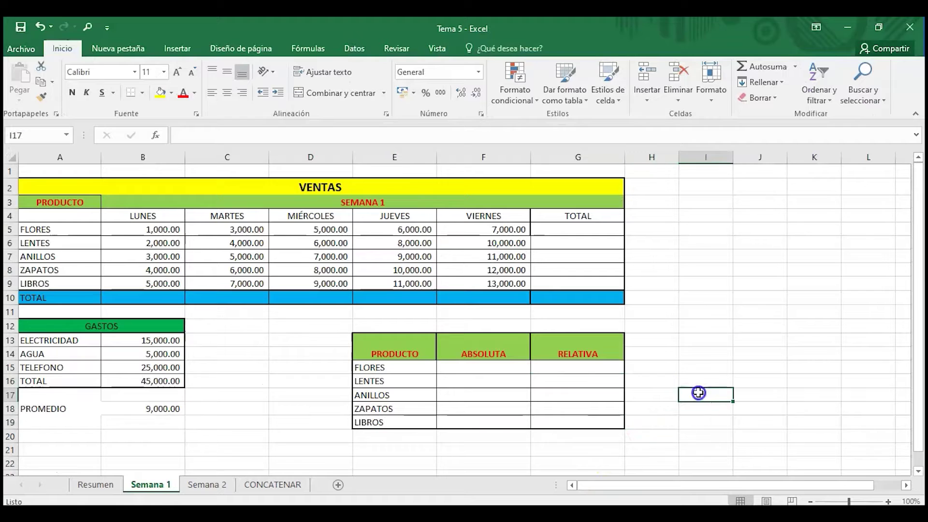
pyautogui.click(238, 379)
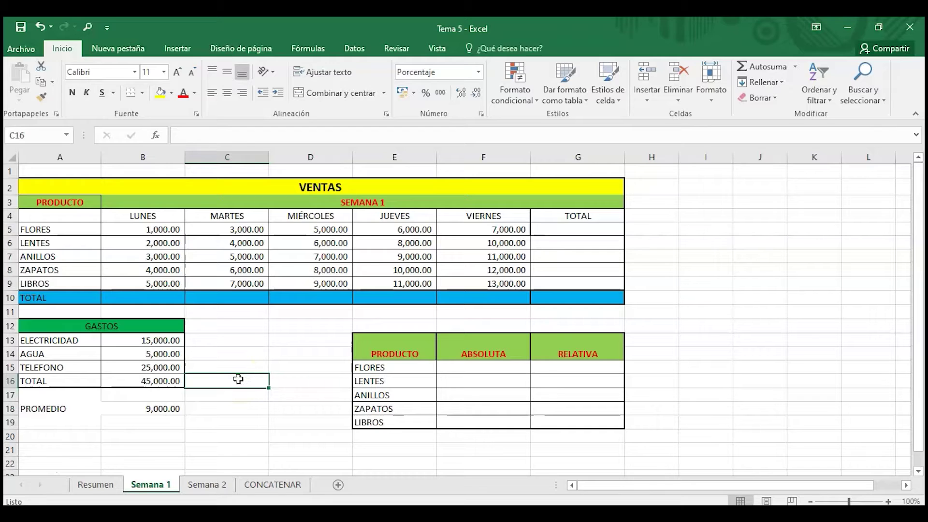
pyautogui.click(258, 352)
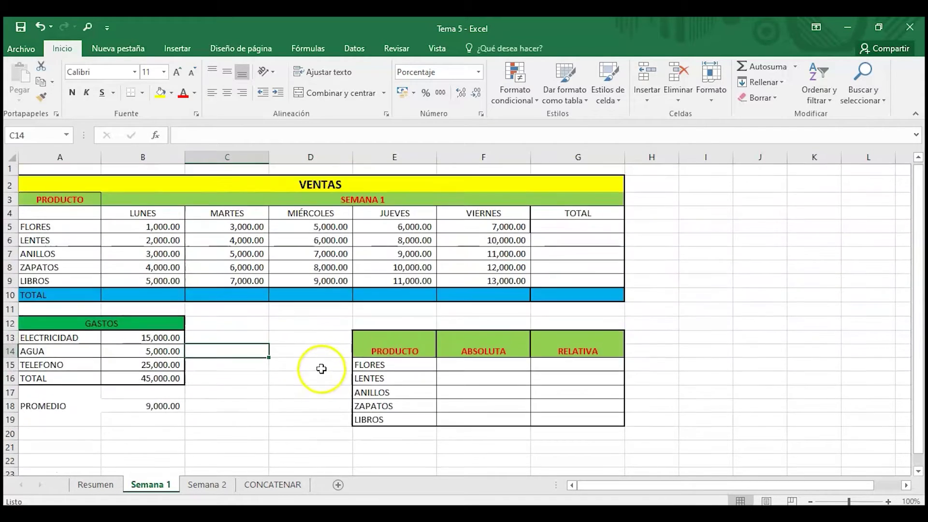
pyautogui.click(486, 368)
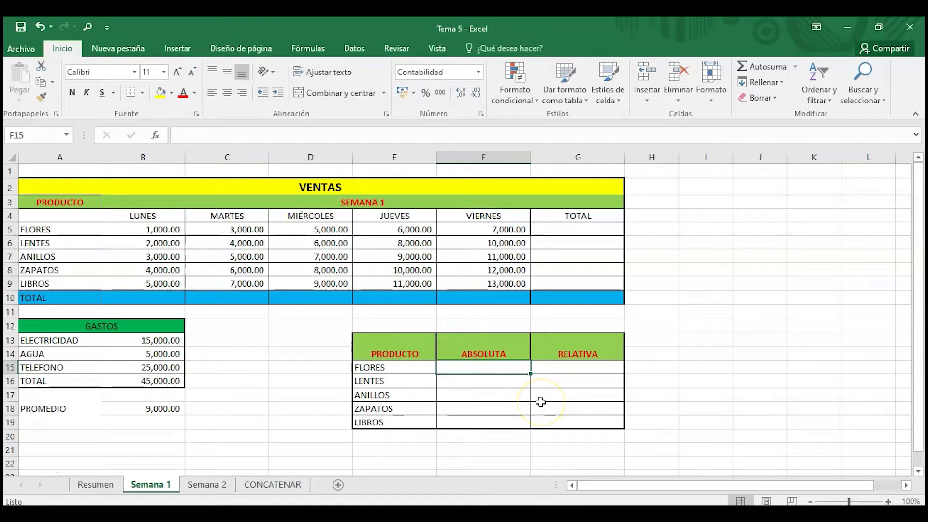
pyautogui.click(525, 437)
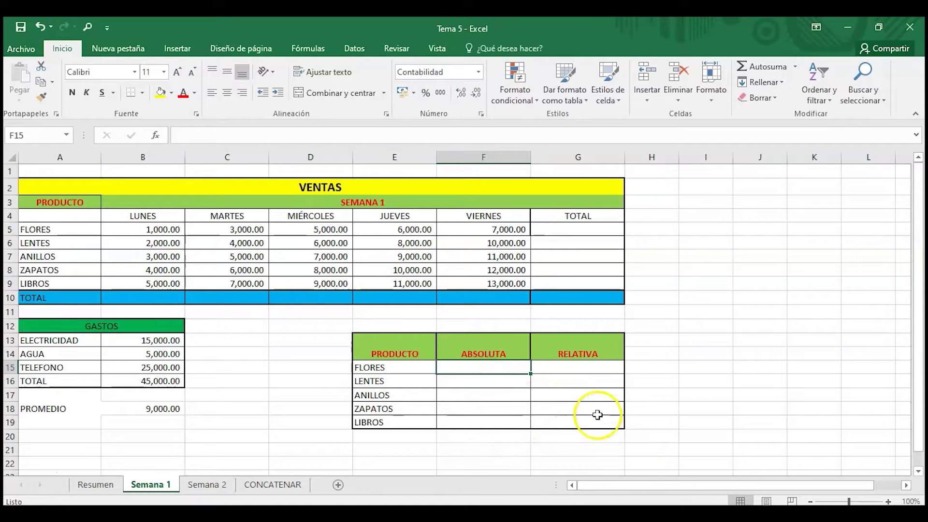
pyautogui.click(518, 413)
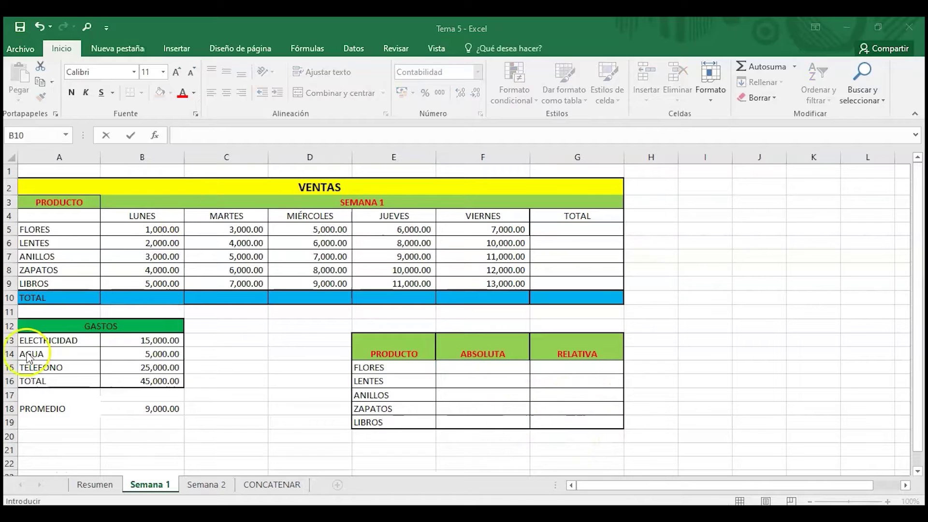
pyautogui.click(166, 298)
pyautogui.click(308, 254)
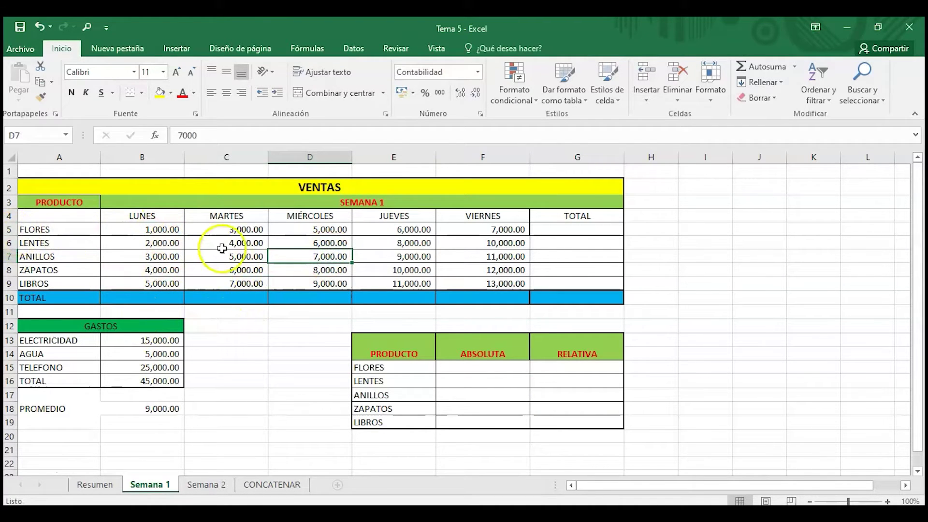
pyautogui.click(561, 231)
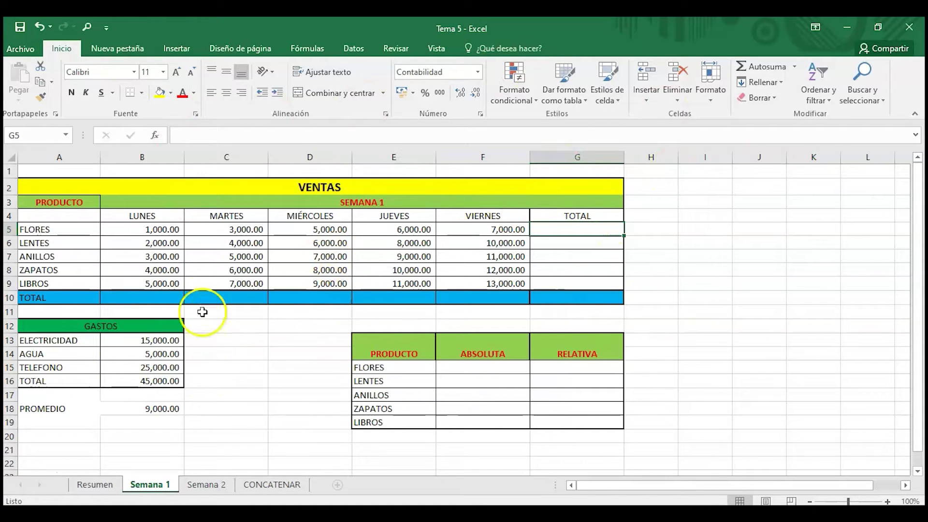
# Total the LUNES sales in cell B10 with the formula =SUMA(B5:B9).
pyautogui.click(145, 296)
pyautogui.doubleClick(157, 297)
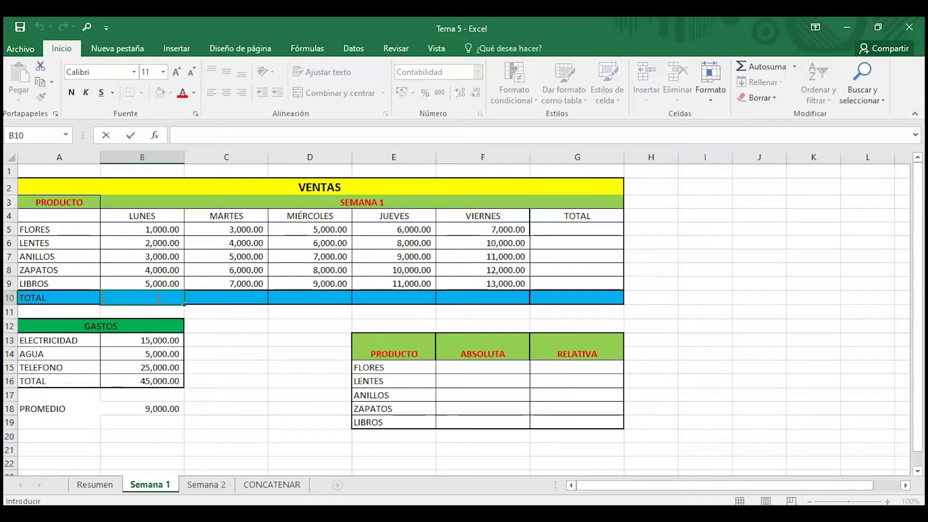
pyautogui.write('=')
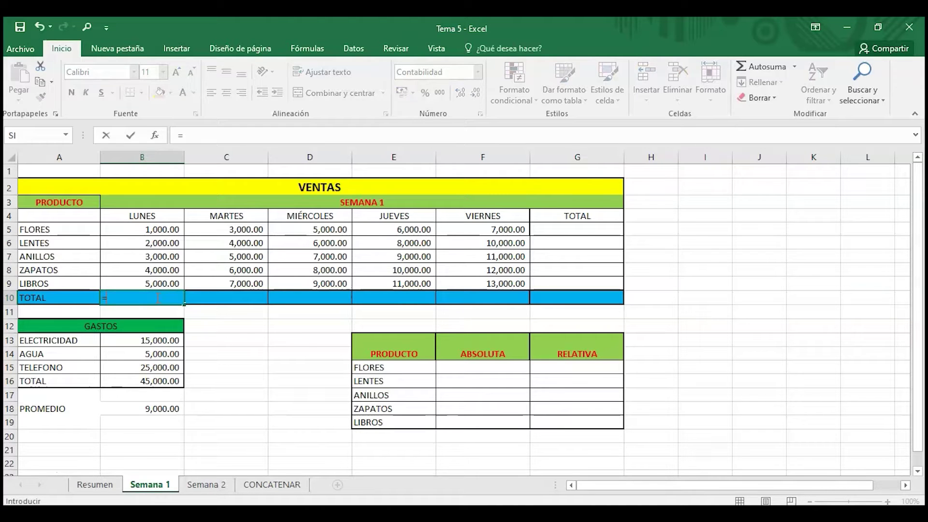
pyautogui.write('suma')
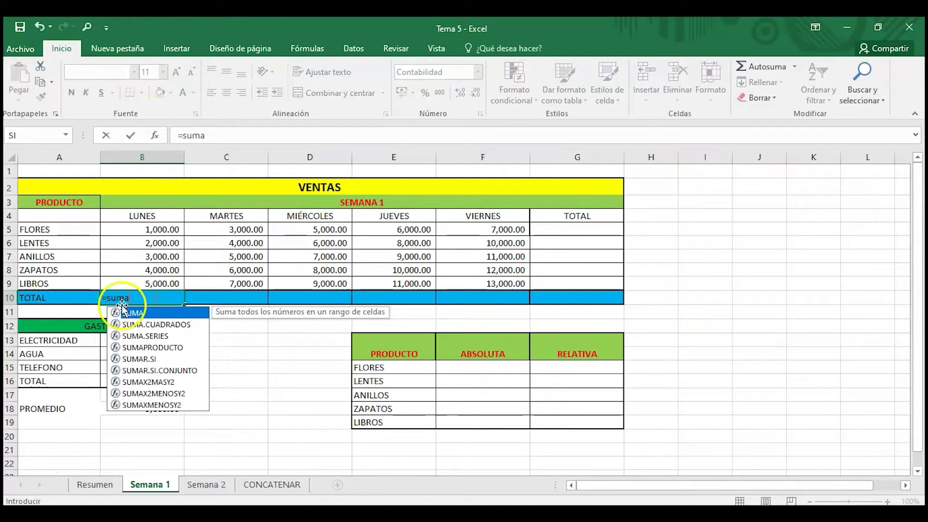
pyautogui.doubleClick(125, 313)
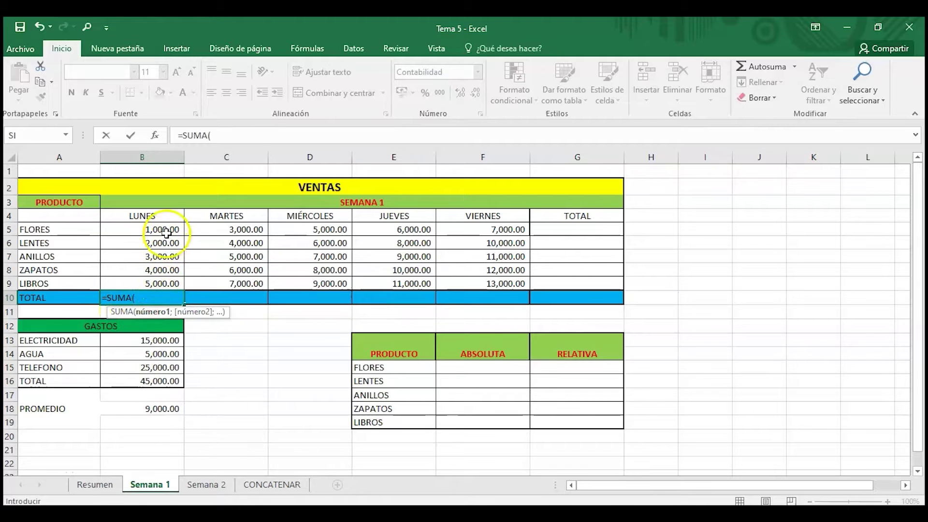
pyautogui.moveTo(167, 232); pyautogui.dragTo(159, 279)
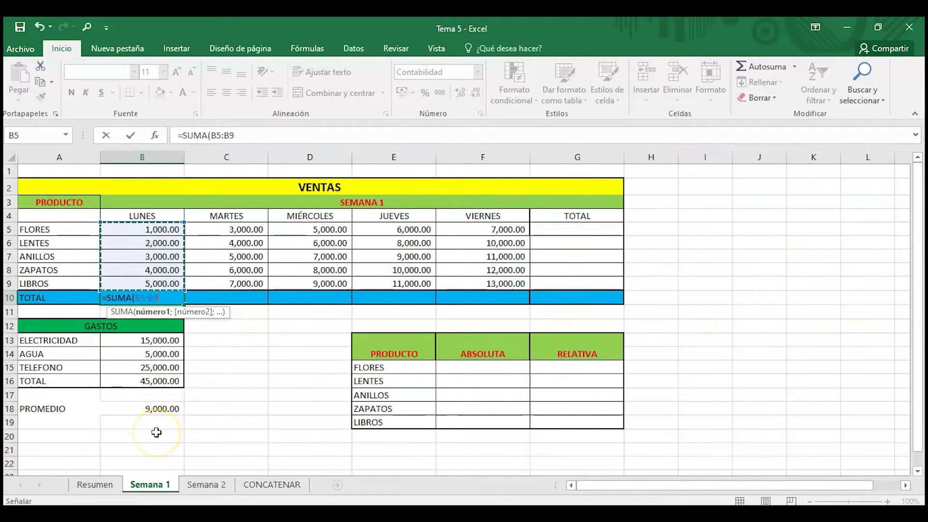
pyautogui.write('=')
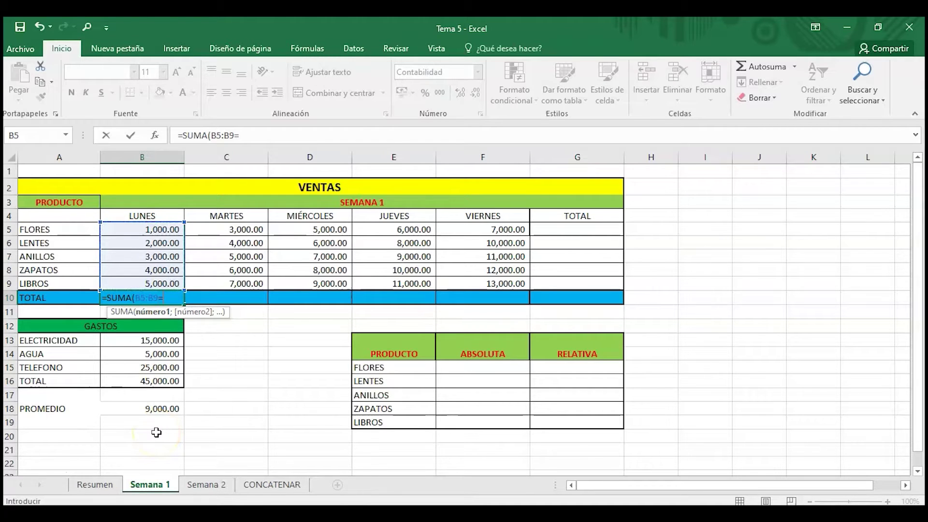
pyautogui.press('BackSpace')
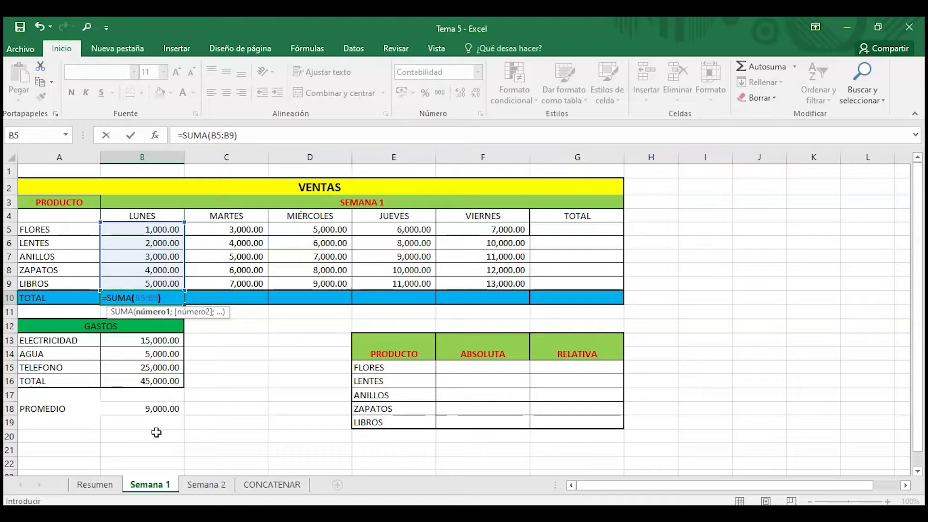
pyautogui.press('Return')
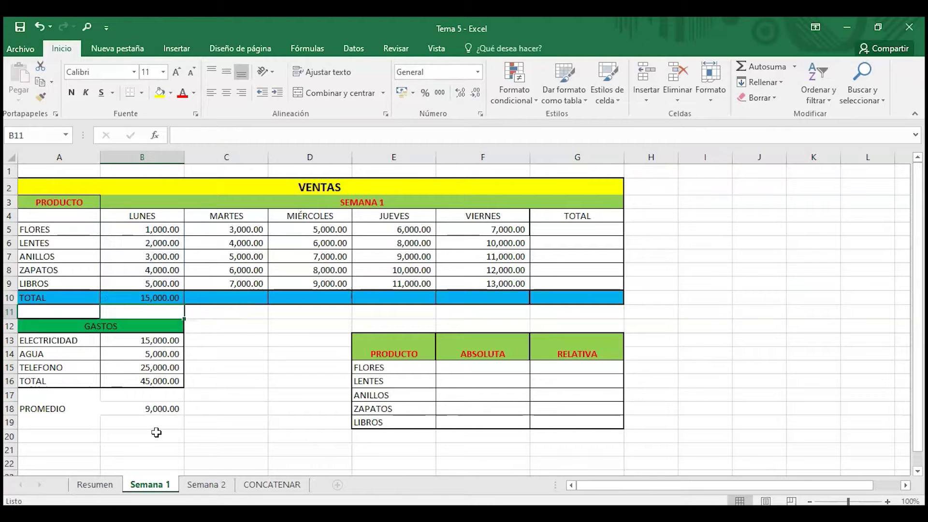
pyautogui.doubleClick(157, 297)
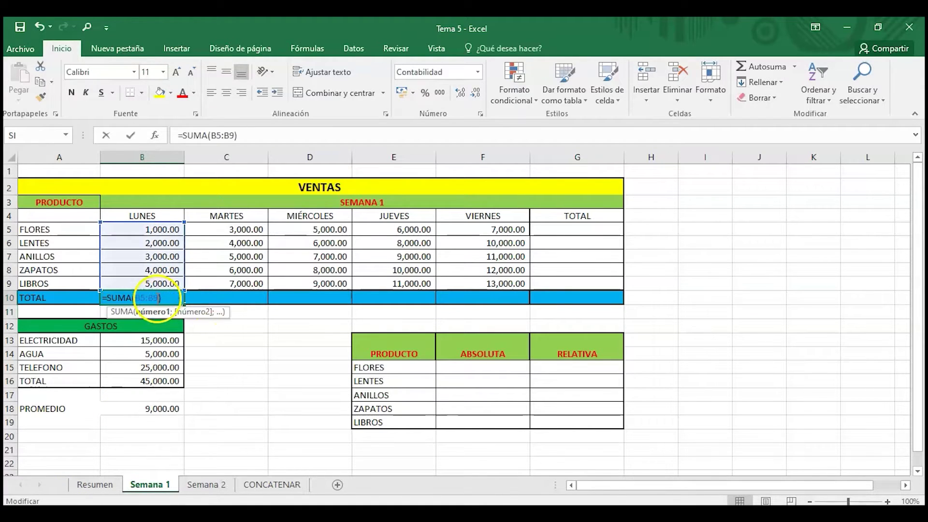
pyautogui.press('Return')
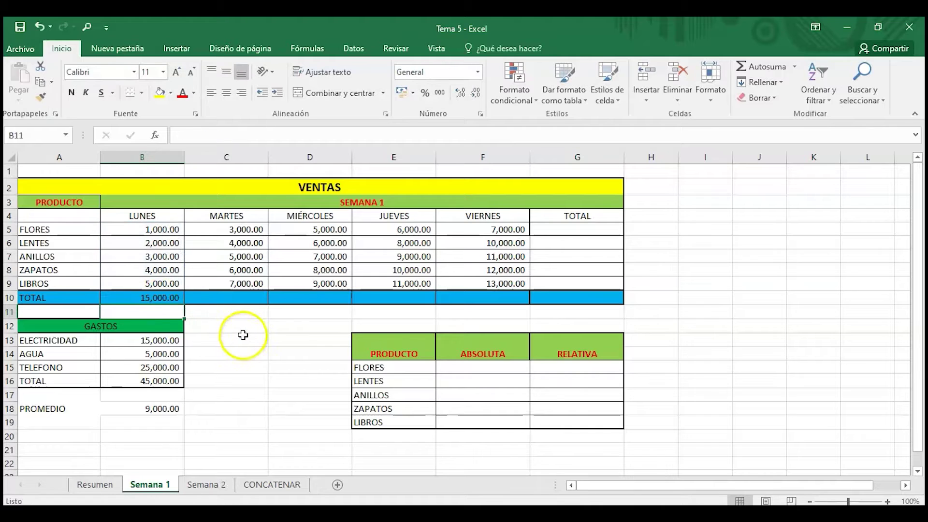
# Copy the LUNES total formula from B10 across to the MARTES and MIÉRCOLES totals in C10:D10.
pyautogui.click(164, 298)
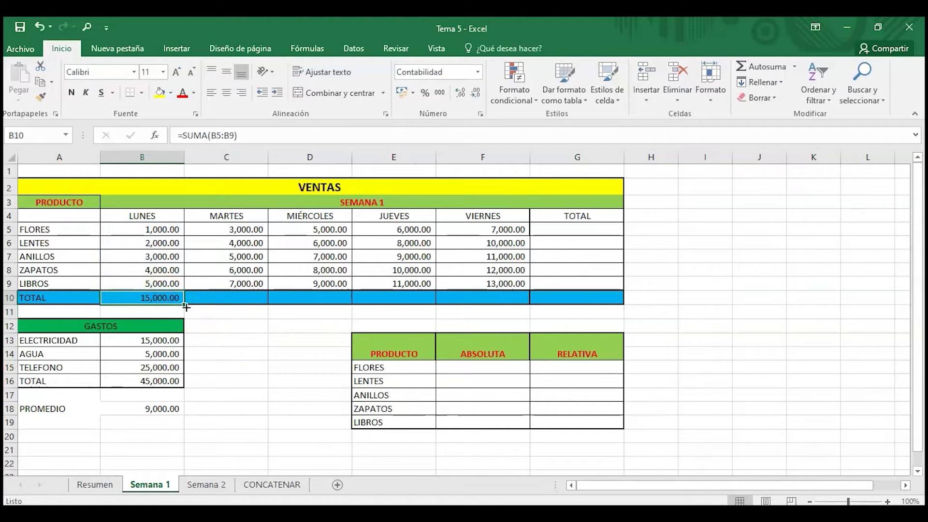
pyautogui.moveTo(185, 305); pyautogui.dragTo(205, 301)
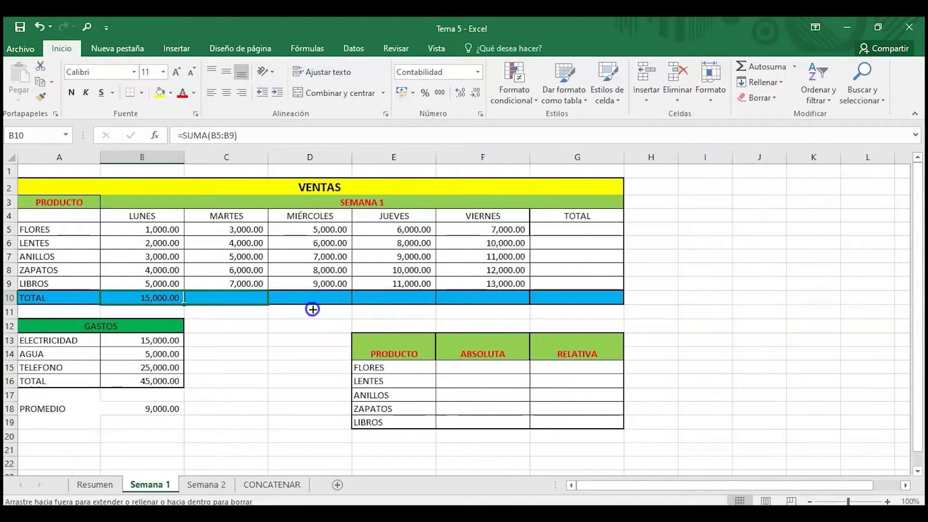
pyautogui.moveTo(313, 309); pyautogui.dragTo(328, 311)
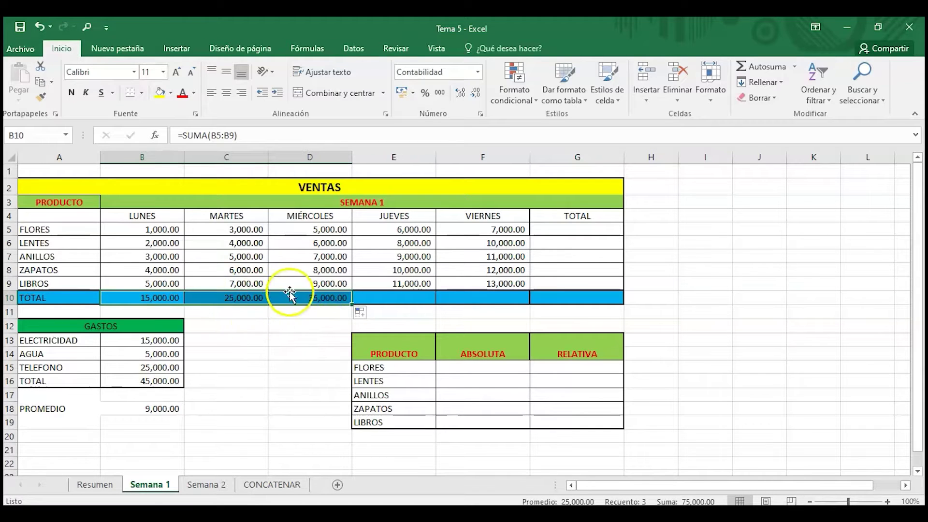
# Total the JUEVES sales in E10 with AutoSum over E5:E9 and copy the formula across to VIERNES in F10.
pyautogui.click(413, 303)
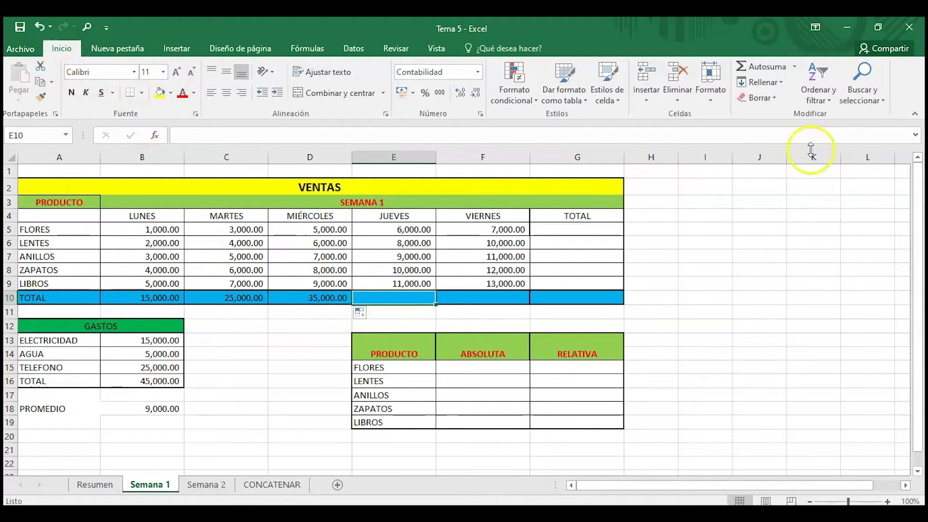
pyautogui.click(763, 69)
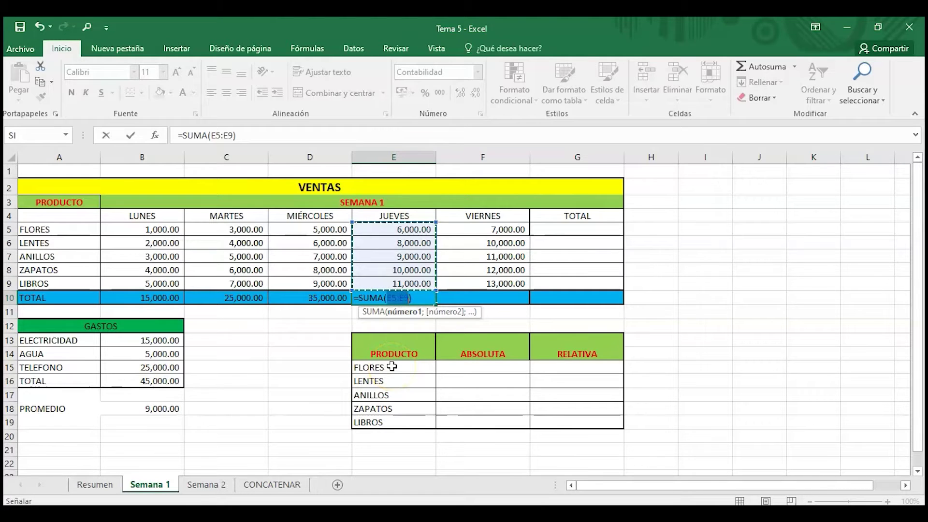
pyautogui.press('Return')
pyautogui.click(399, 297)
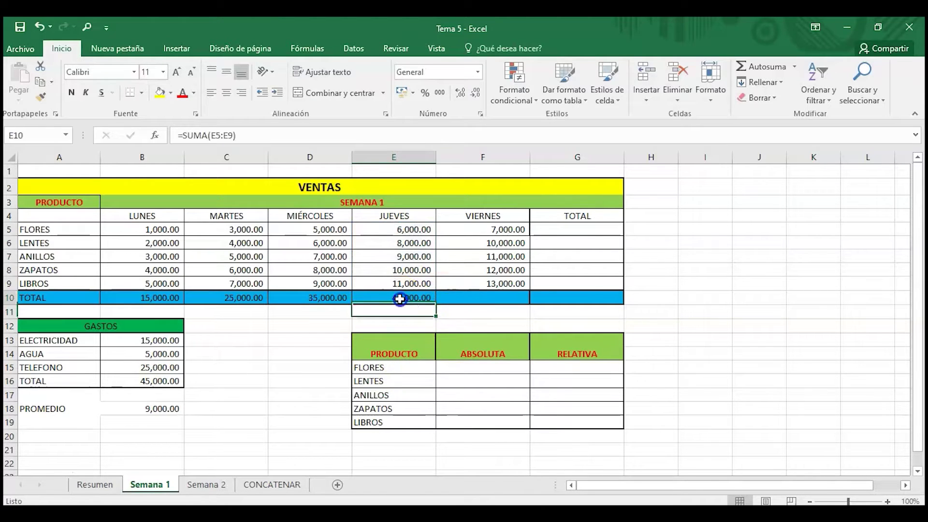
pyautogui.moveTo(443, 302); pyautogui.dragTo(507, 302)
# Total the FLORES row in G5 with AutoSum over B5:F5 and copy the formula down to LIBROS in G9.
pyautogui.click(587, 234)
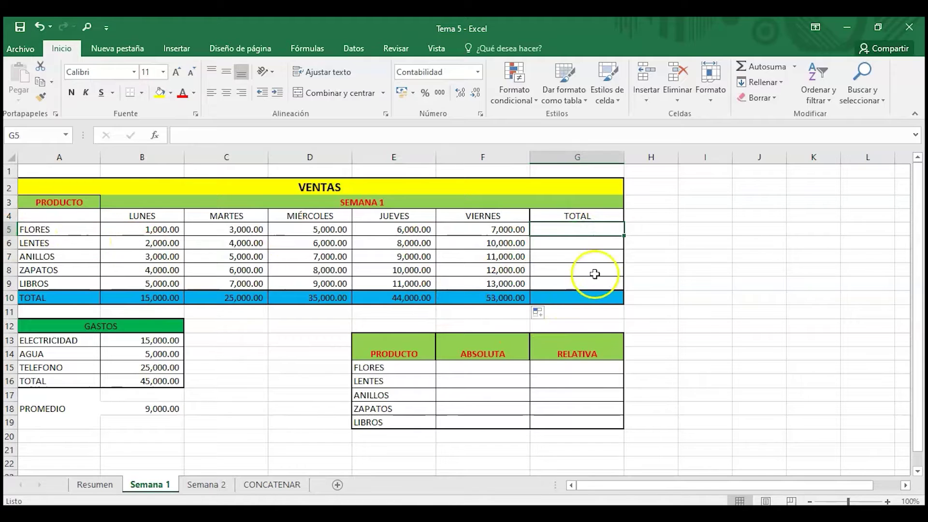
pyautogui.click(741, 66)
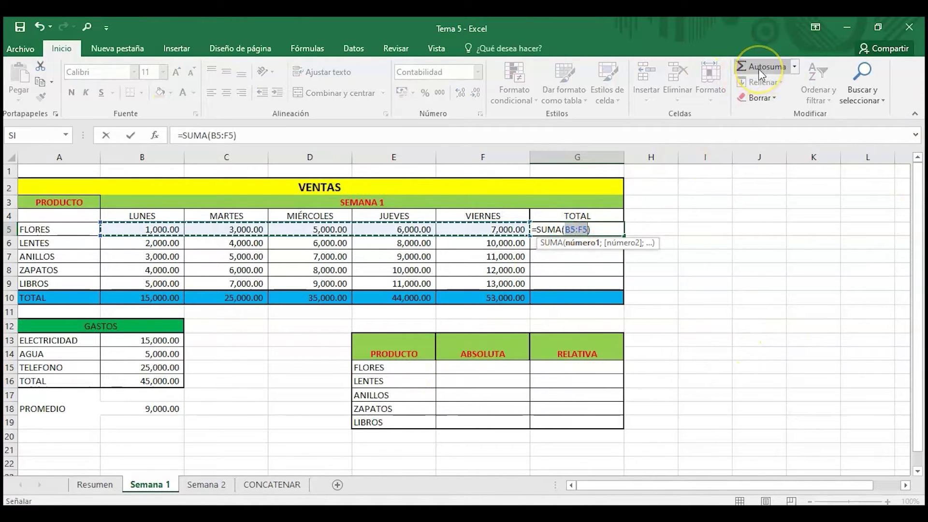
pyautogui.click(759, 69)
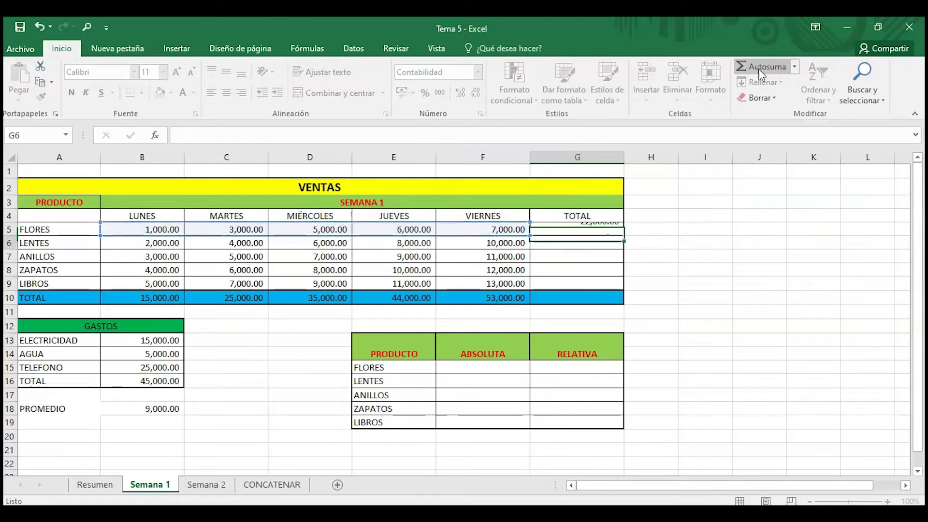
pyautogui.click(607, 231)
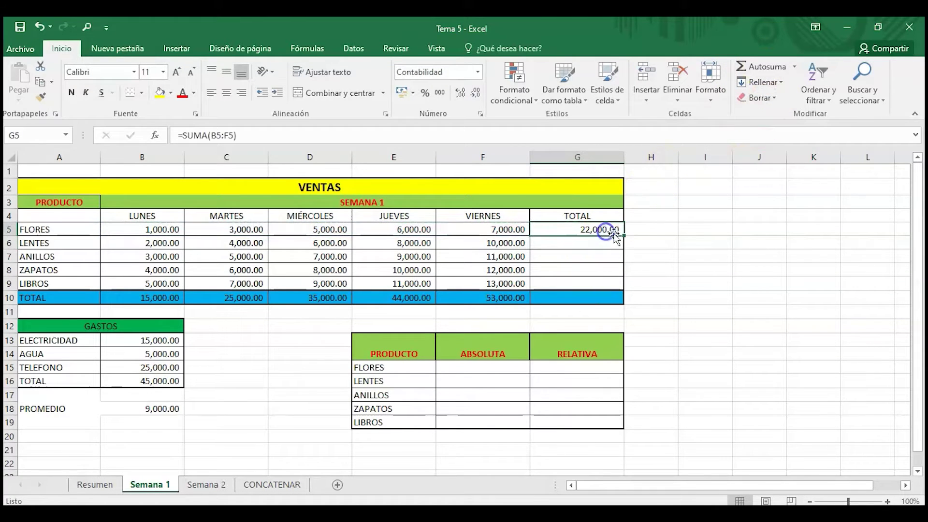
pyautogui.moveTo(624, 234); pyautogui.dragTo(614, 290)
# Calculate the grand total in G10 by adding the product totals with the formula +G5+G6+G7+G8+G9.
pyautogui.click(586, 299)
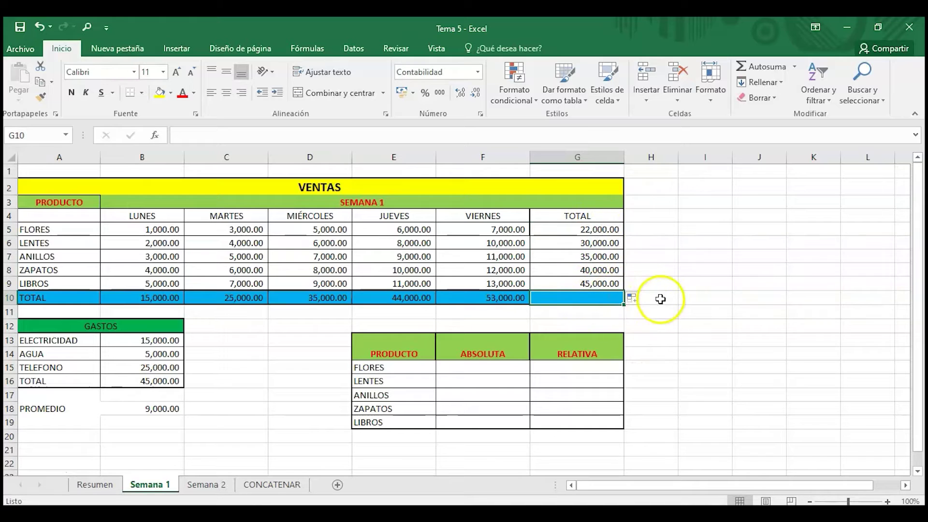
pyautogui.write('+')
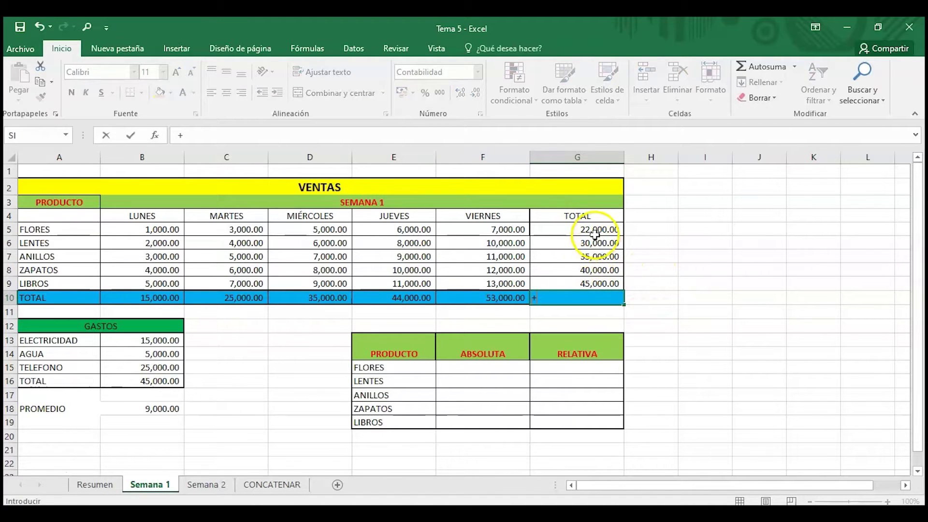
pyautogui.click(594, 232)
pyautogui.write('+')
pyautogui.click(599, 245)
pyautogui.write('+G6+')
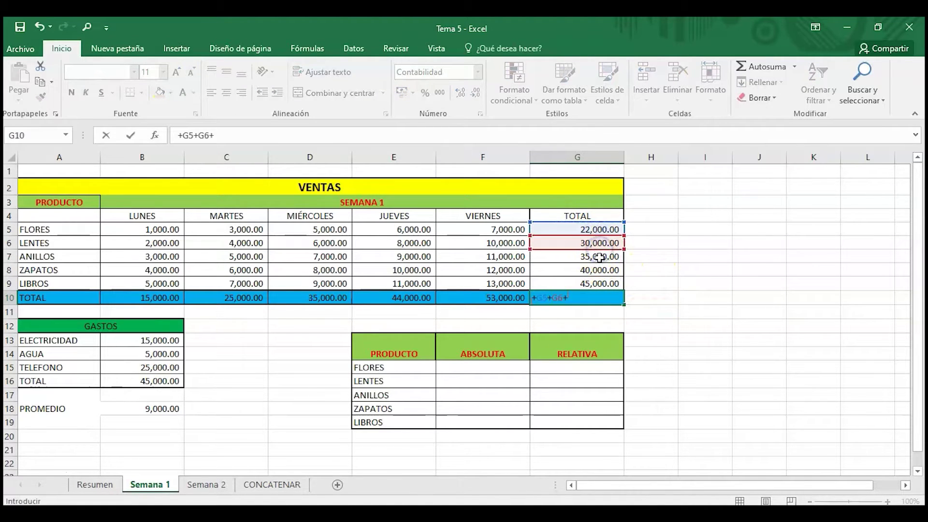
pyautogui.click(599, 257)
pyautogui.write('+')
pyautogui.click(599, 269)
pyautogui.write('+G8+')
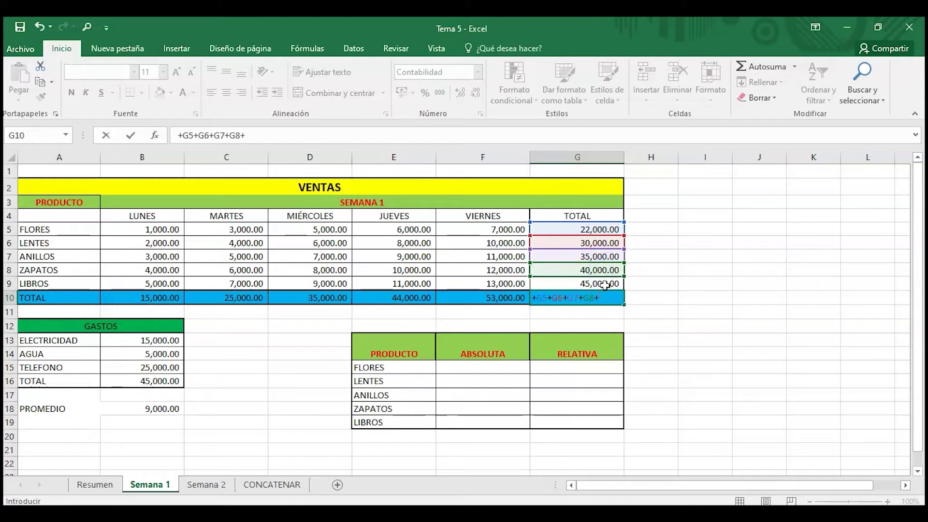
pyautogui.click(604, 285)
pyautogui.press('Return')
pyautogui.click(571, 307)
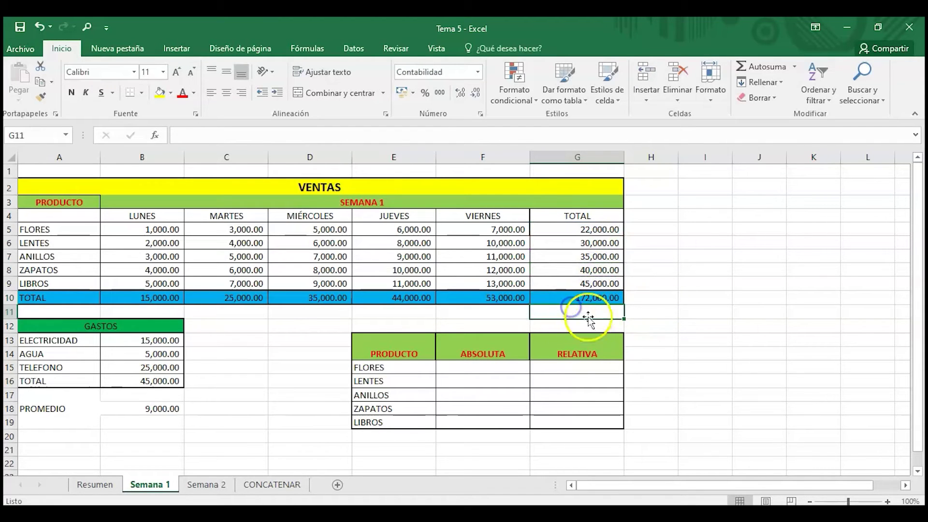
pyautogui.click(589, 299)
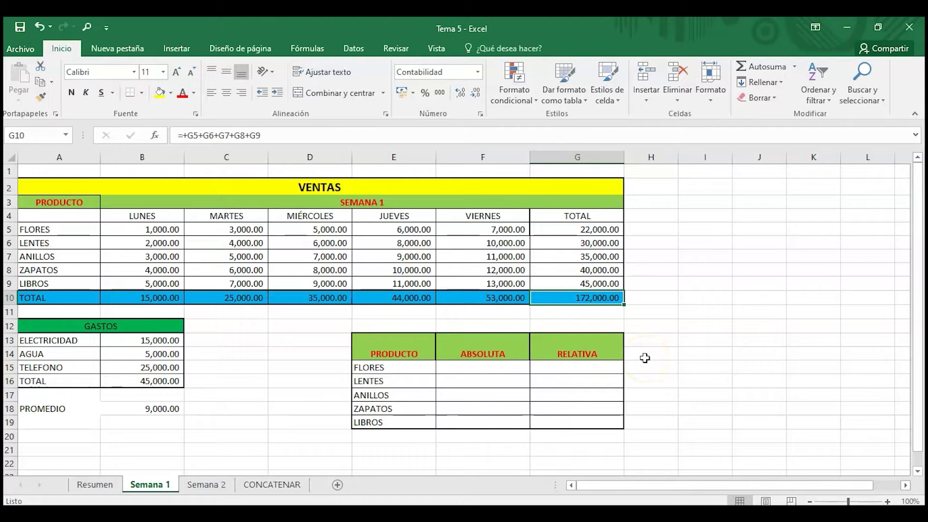
pyautogui.click(265, 354)
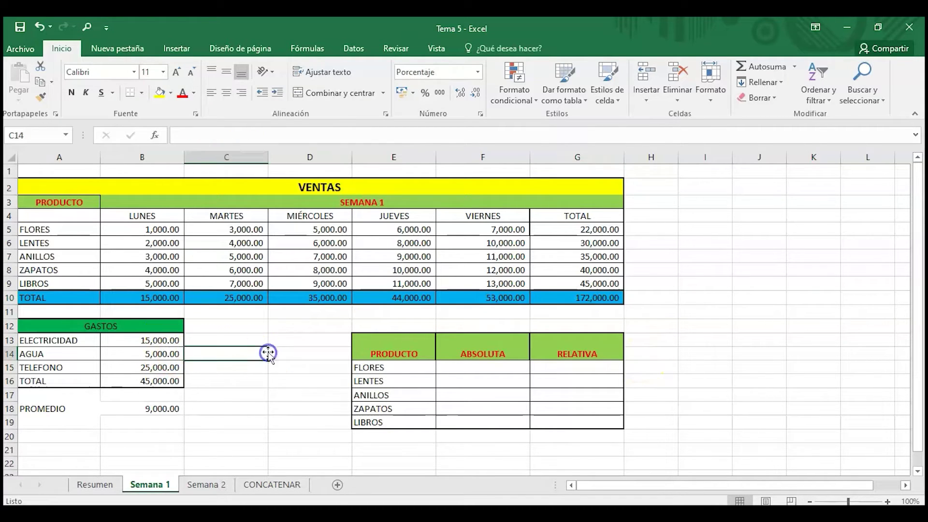
pyautogui.click(486, 370)
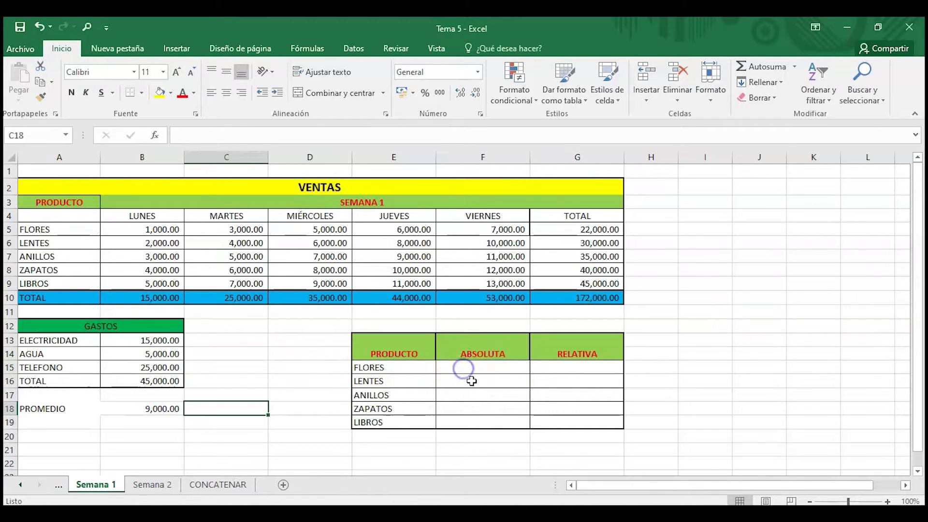
pyautogui.click(464, 373)
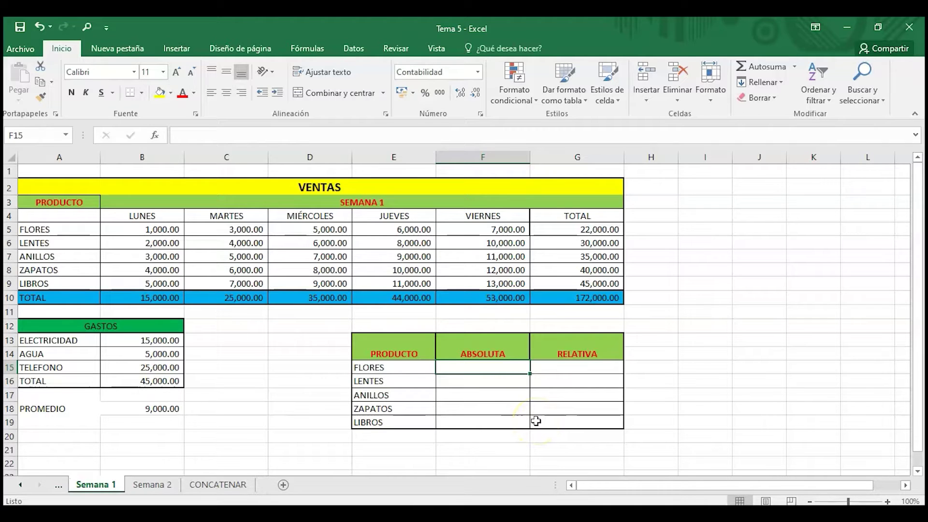
pyautogui.click(476, 374)
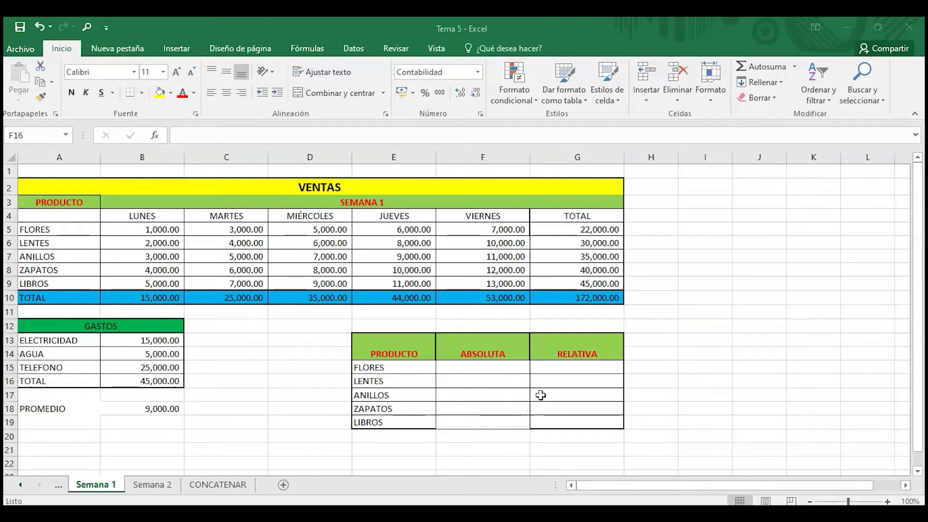
pyautogui.click(325, 349)
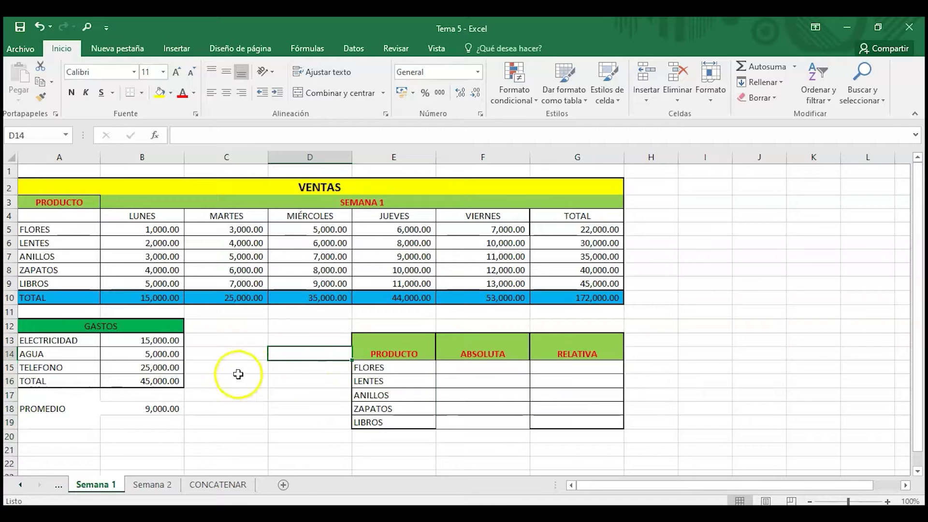
pyautogui.click(124, 323)
pyautogui.moveTo(124, 324); pyautogui.dragTo(132, 409)
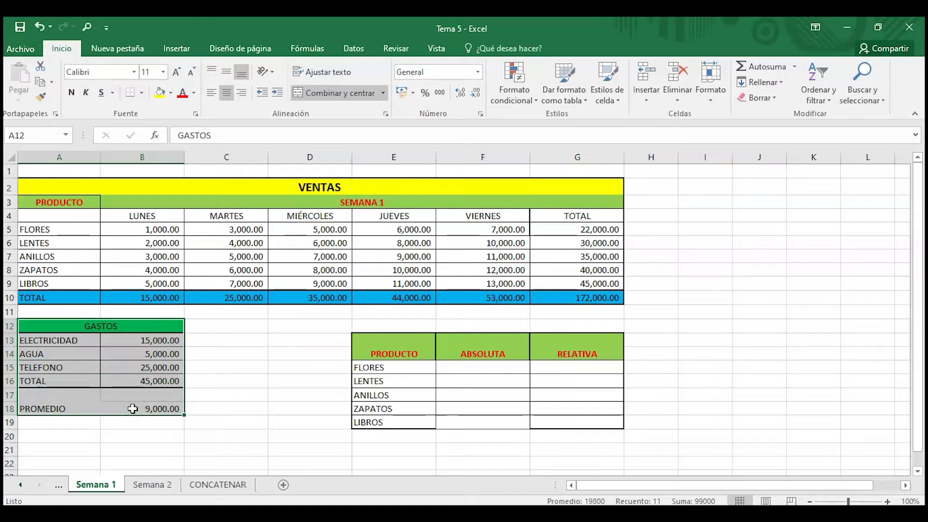
pyautogui.click(465, 372)
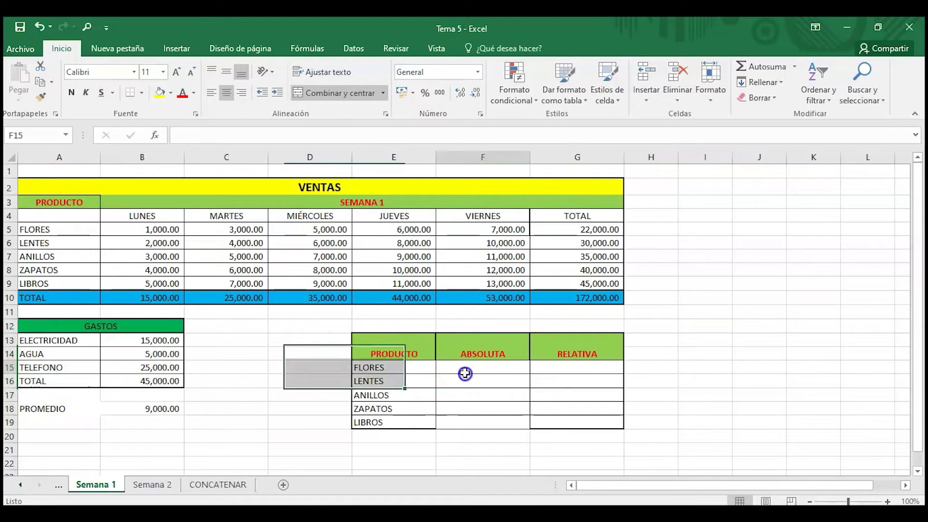
pyautogui.click(128, 409)
pyautogui.click(264, 401)
# Calculate the FLORES ABSOLUTA value in F15 by subtracting PROMEDIO from the product total with the formula =G5-B18.
pyautogui.click(467, 369)
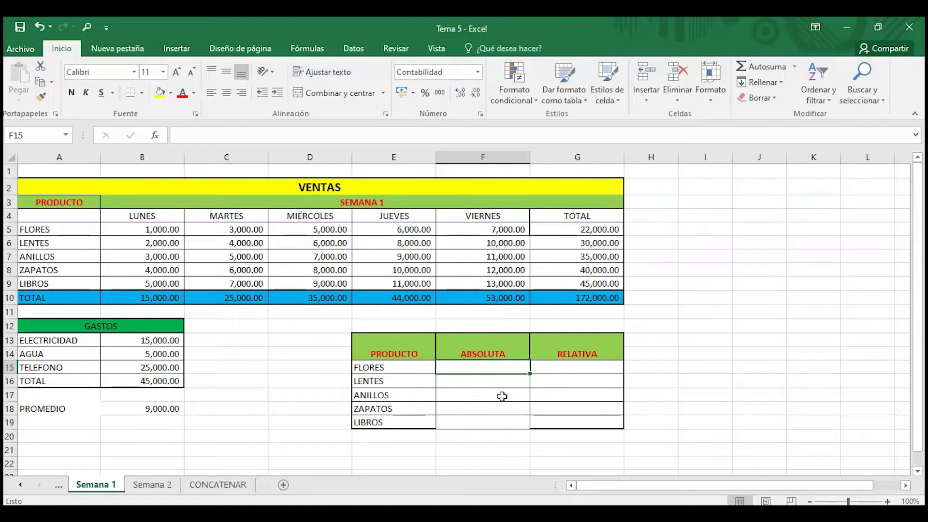
pyautogui.write('=')
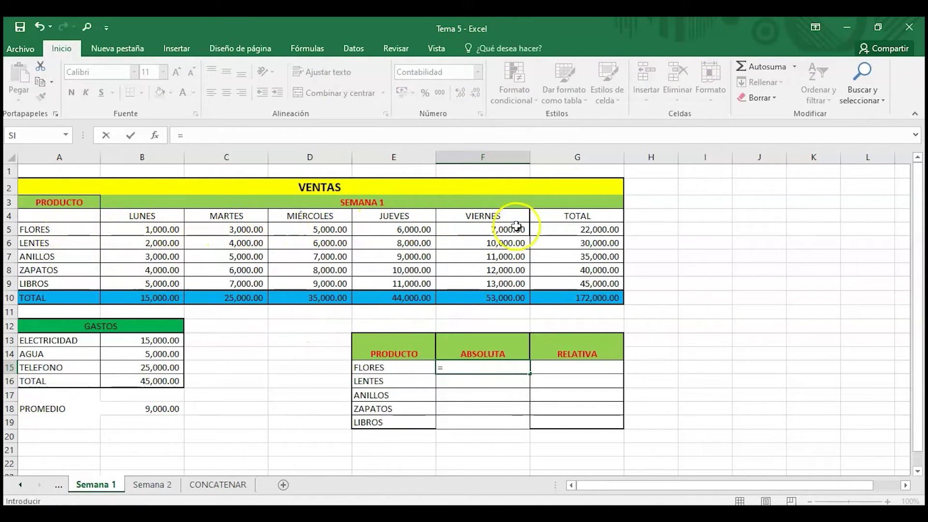
pyautogui.click(556, 229)
pyautogui.write('-')
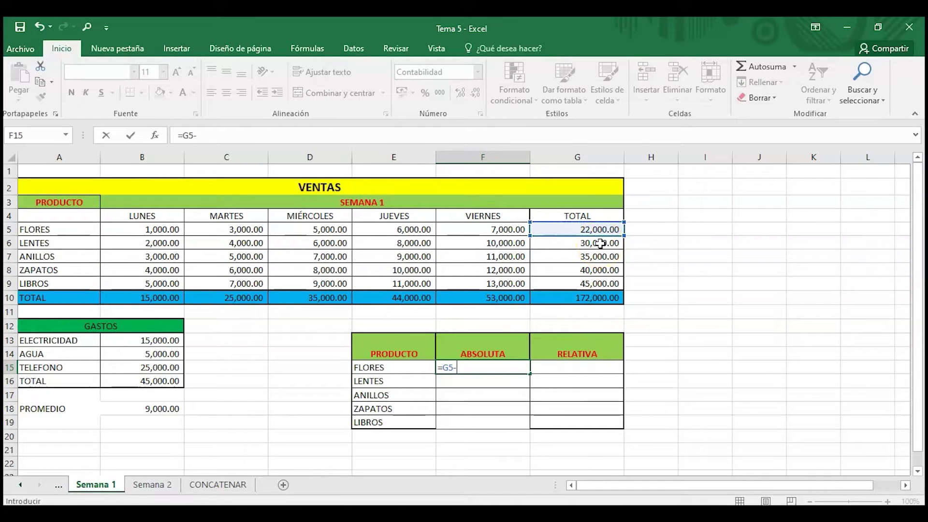
pyautogui.click(163, 410)
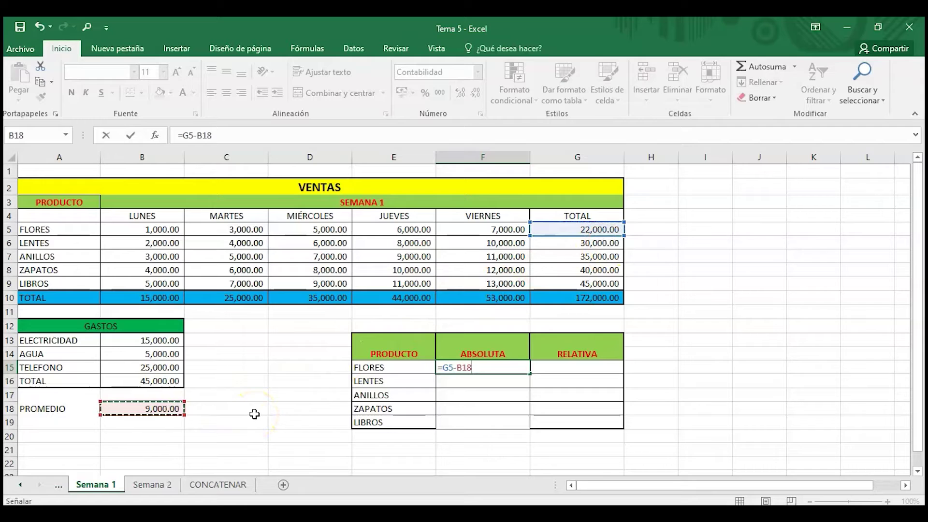
pyautogui.press('Return')
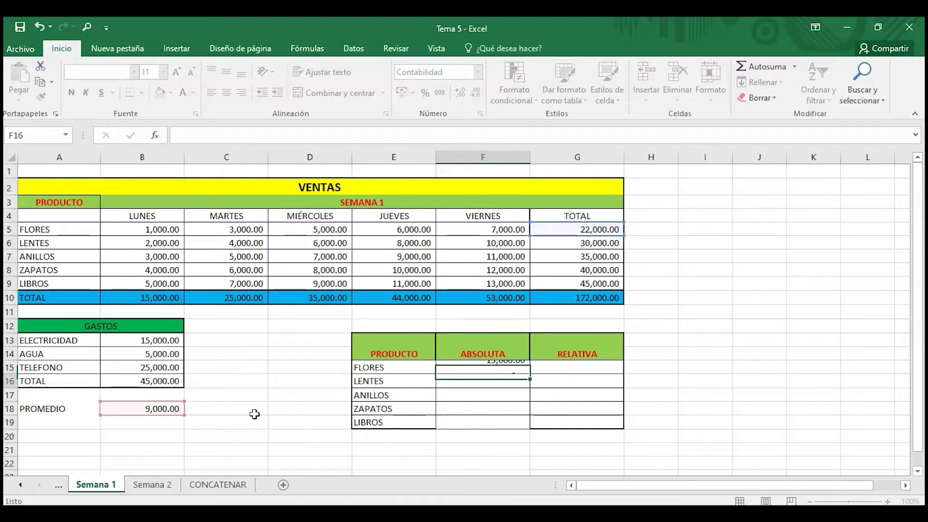
# Try to copy the relative formula from F15 down to LIBROS in F19 and inspect the cell references in F16.
pyautogui.press('Up')
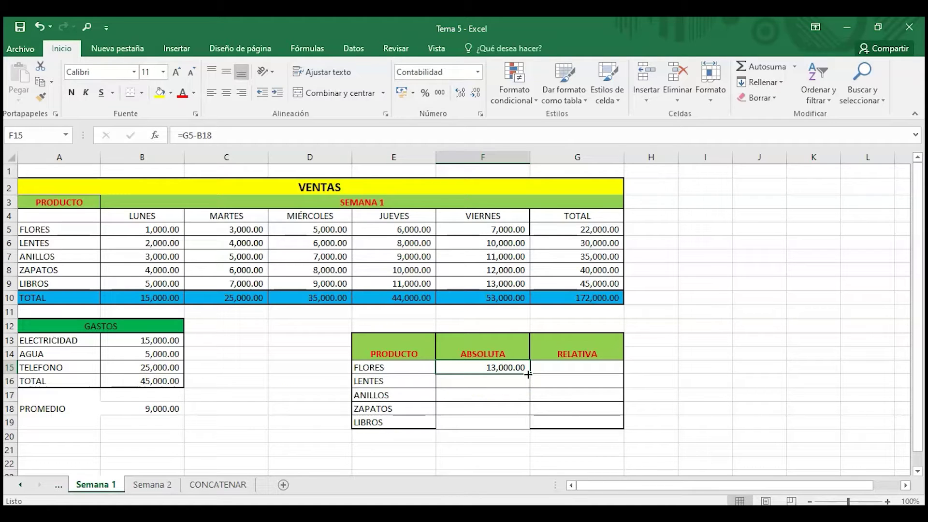
pyautogui.moveTo(528, 374); pyautogui.dragTo(533, 428)
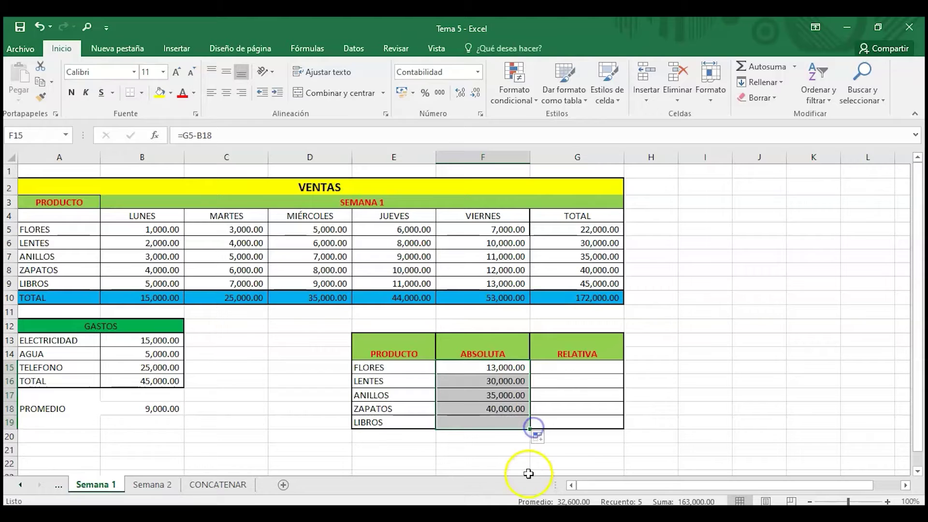
pyautogui.doubleClick(504, 380)
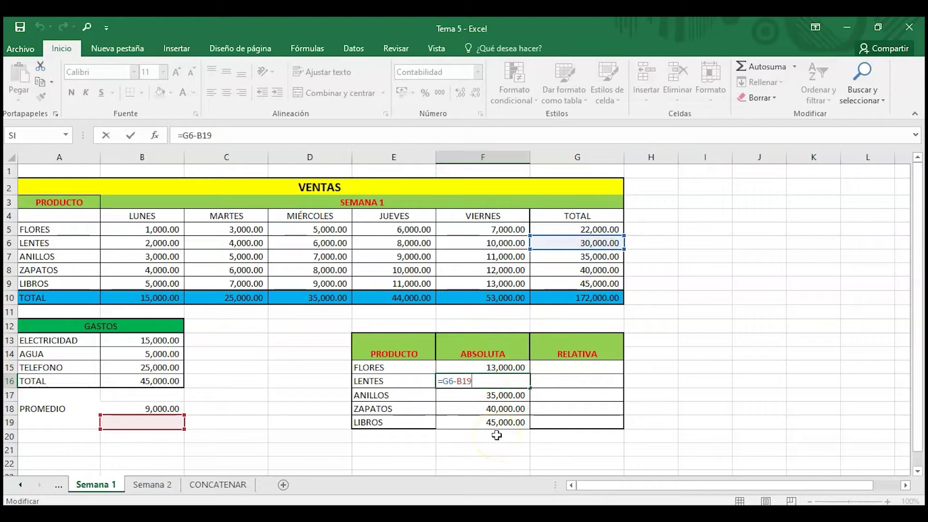
pyautogui.press('Return')
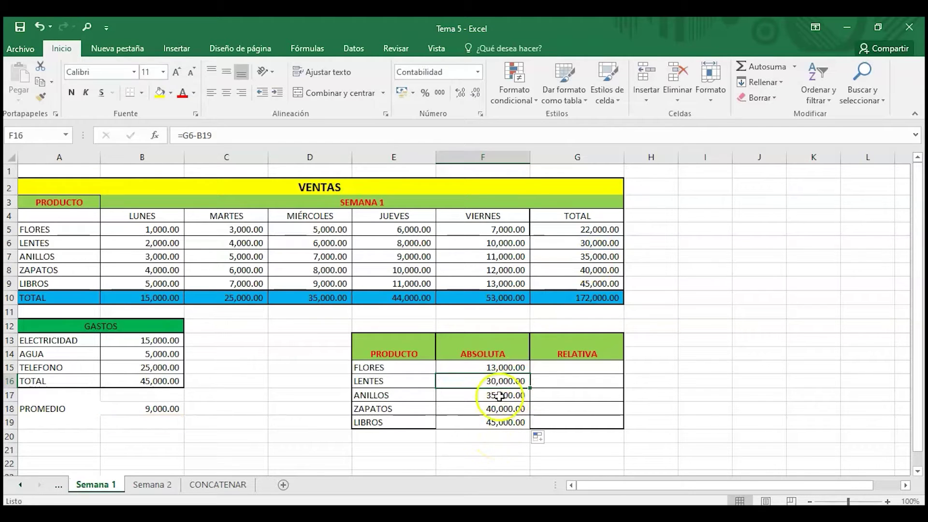
# Make the PROMEDIO reference absolute in F15 as =G5-$B$18, then copy the formula down to F19 and check its references in F16.
pyautogui.doubleClick(484, 368)
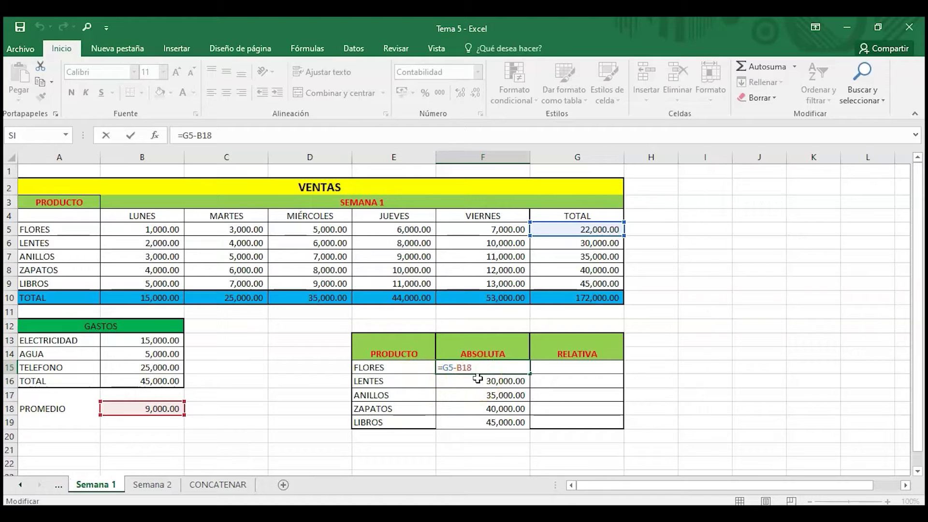
pyautogui.press('F4')
pyautogui.press('Return')
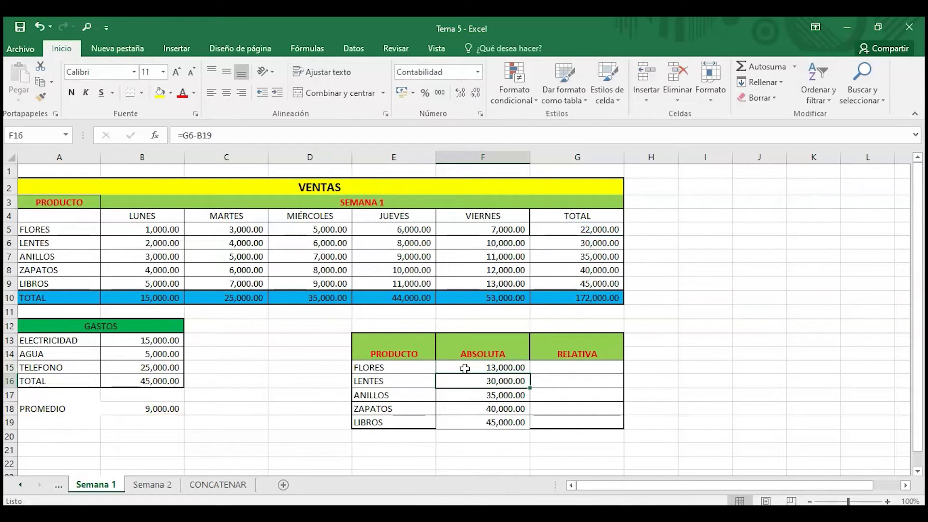
pyautogui.click(466, 364)
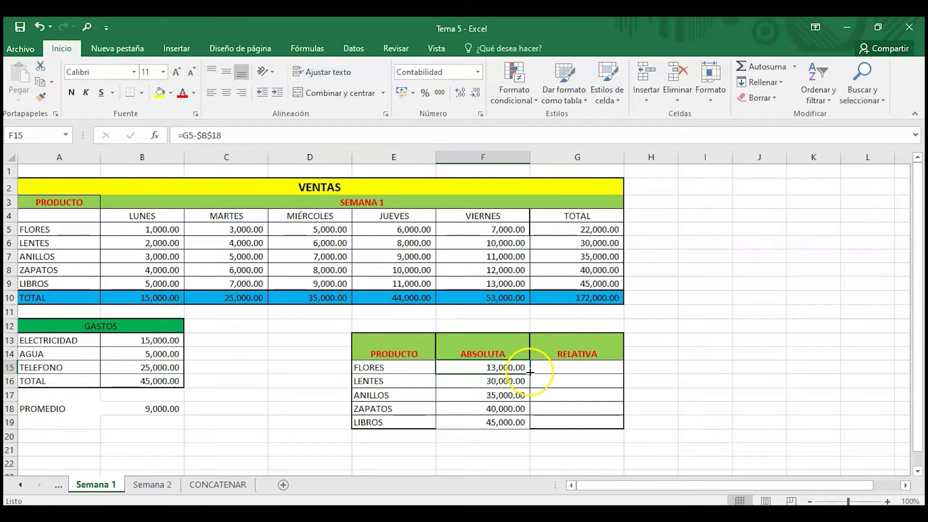
pyautogui.moveTo(530, 372); pyautogui.dragTo(525, 424)
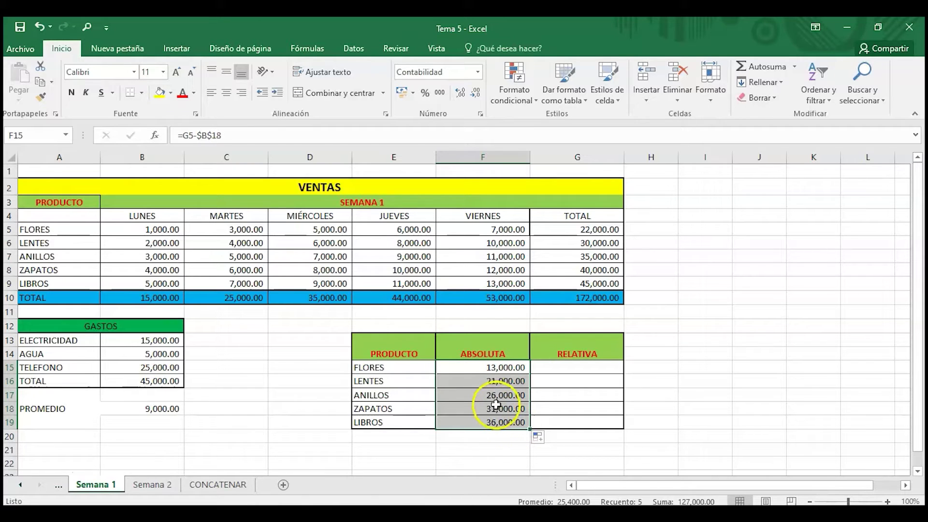
pyautogui.doubleClick(497, 381)
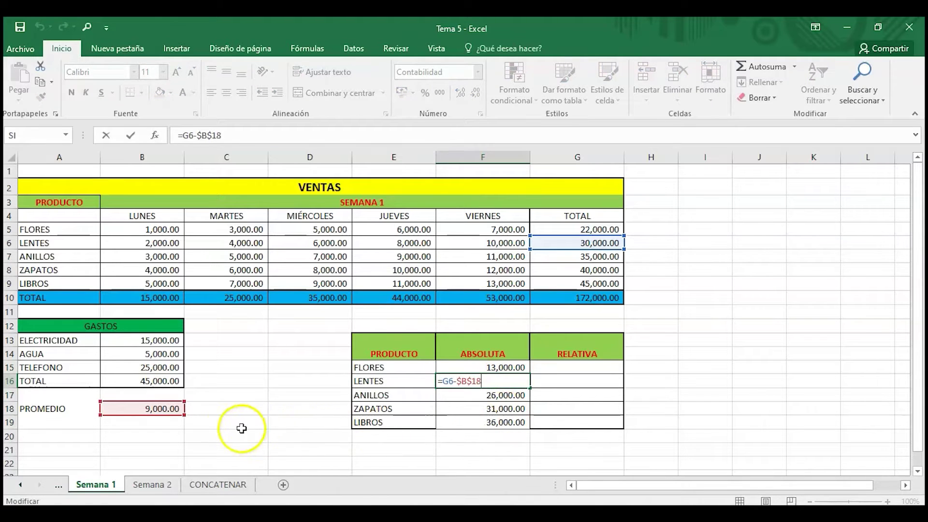
pyautogui.press('Return')
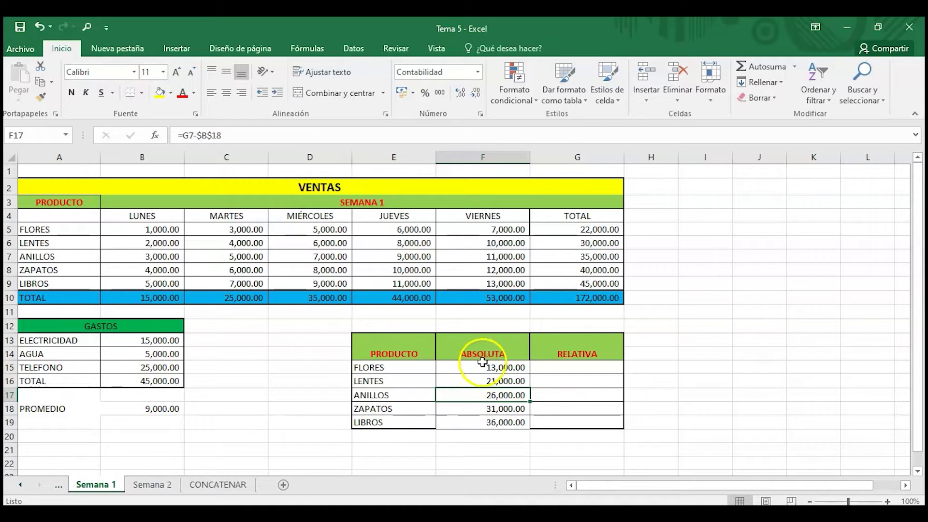
pyautogui.click(472, 430)
pyautogui.scroll(-1, 471, 428)
pyautogui.scroll(1, 593, 346)
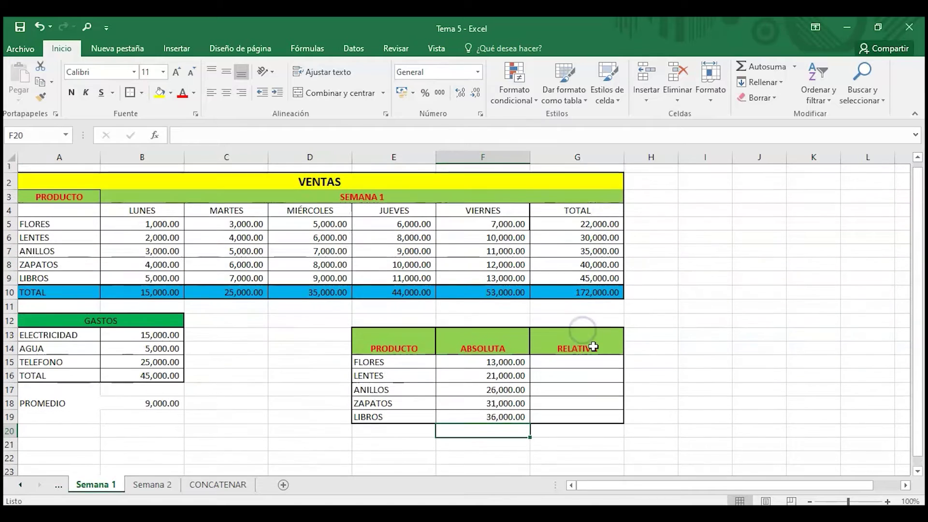
# Calculate the FLORES RELATIVA share in G15 with the formula =G5/G10 and format it as a percentage.
pyautogui.click(560, 368)
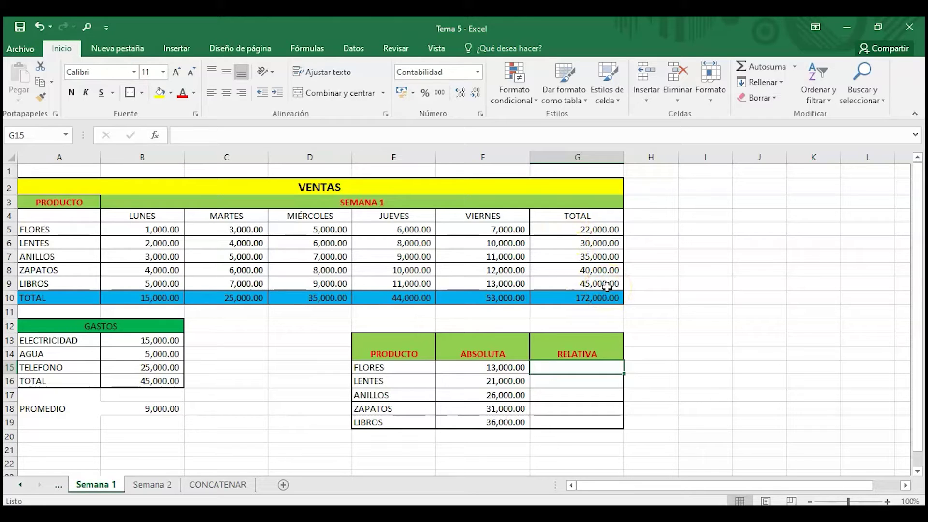
pyautogui.write('=')
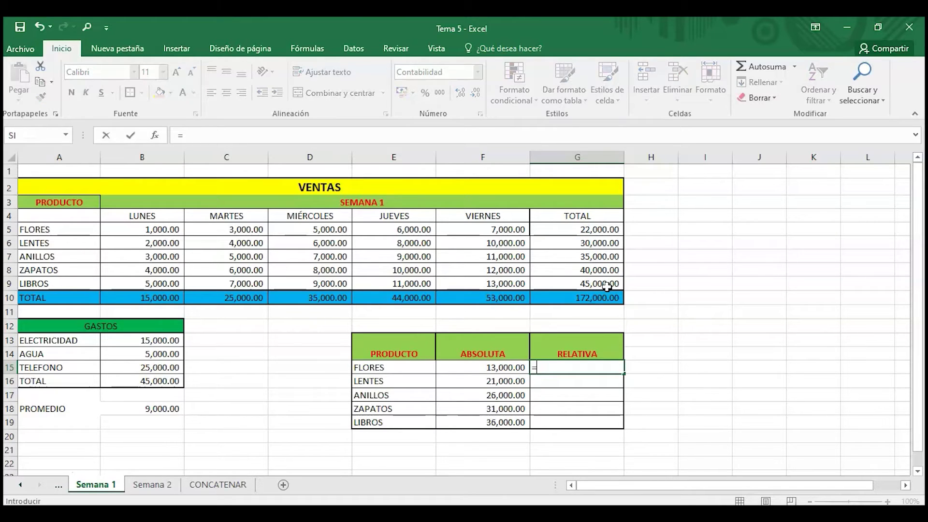
pyautogui.click(600, 230)
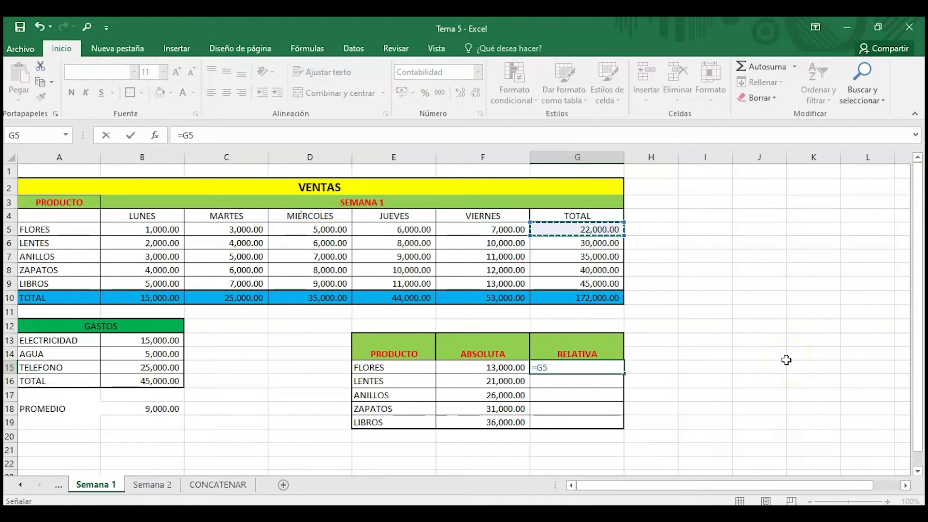
pyautogui.write('/')
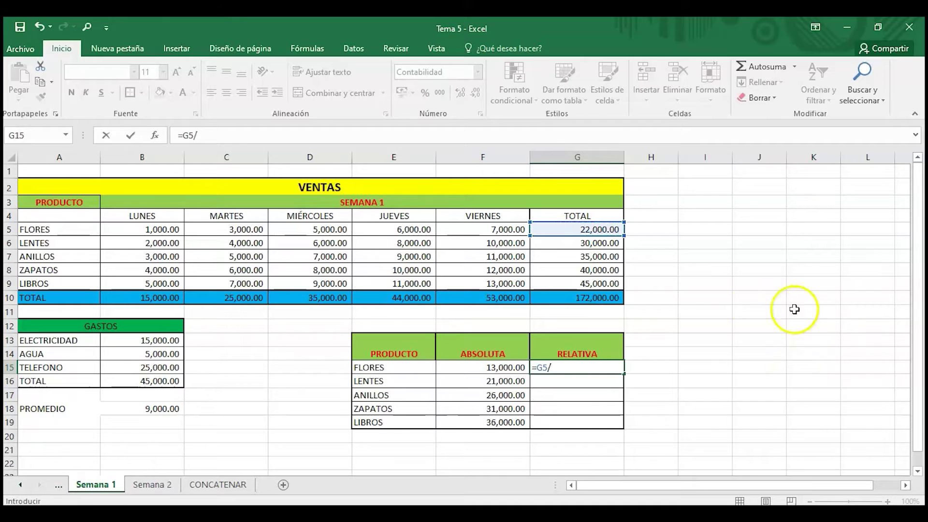
pyautogui.click(610, 297)
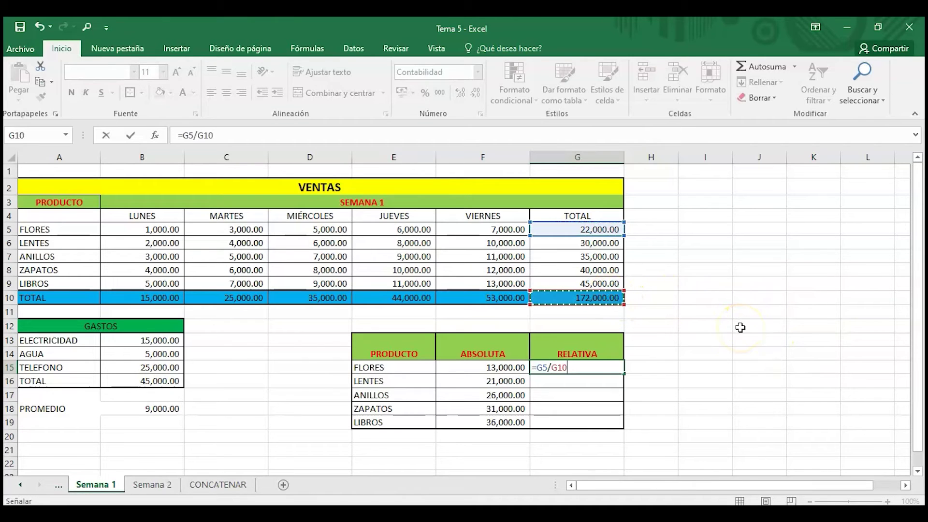
pyautogui.press('Return')
pyautogui.press('Up')
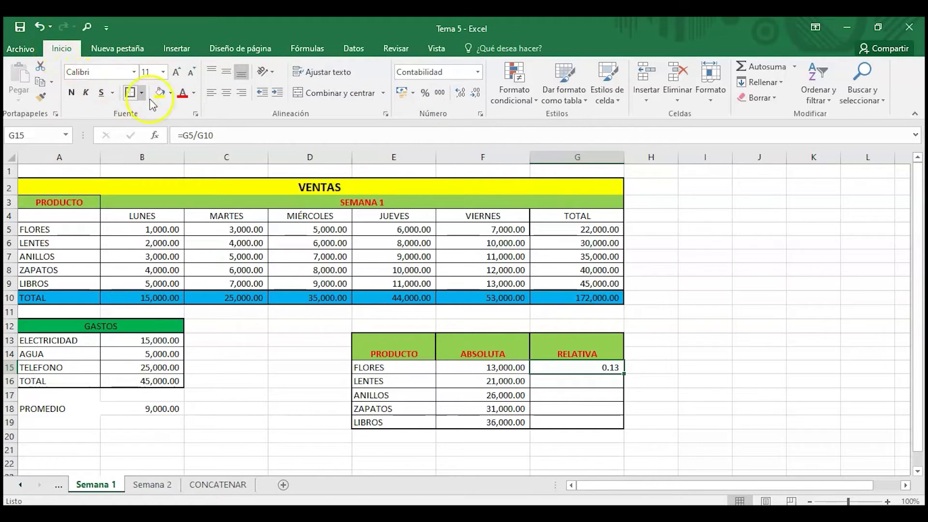
pyautogui.click(424, 94)
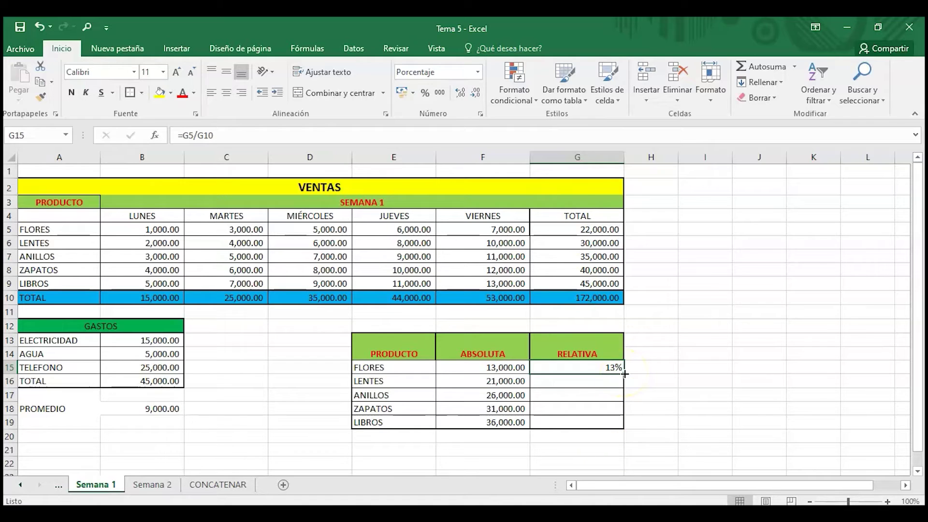
# Copy the RELATIVA formula from G15 down to LIBROS in G19 and inspect the cell references in G16.
pyautogui.moveTo(625, 374); pyautogui.dragTo(618, 433)
pyautogui.click(577, 381)
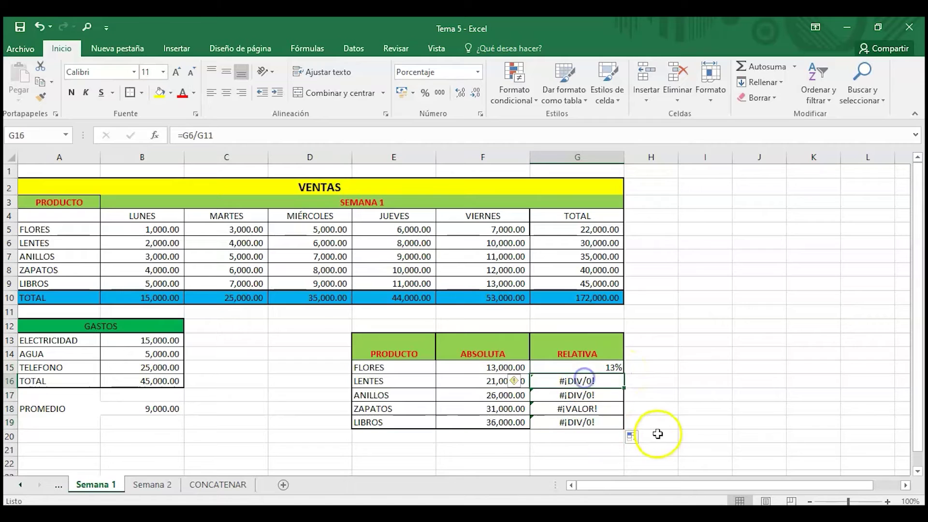
pyautogui.doubleClick(598, 381)
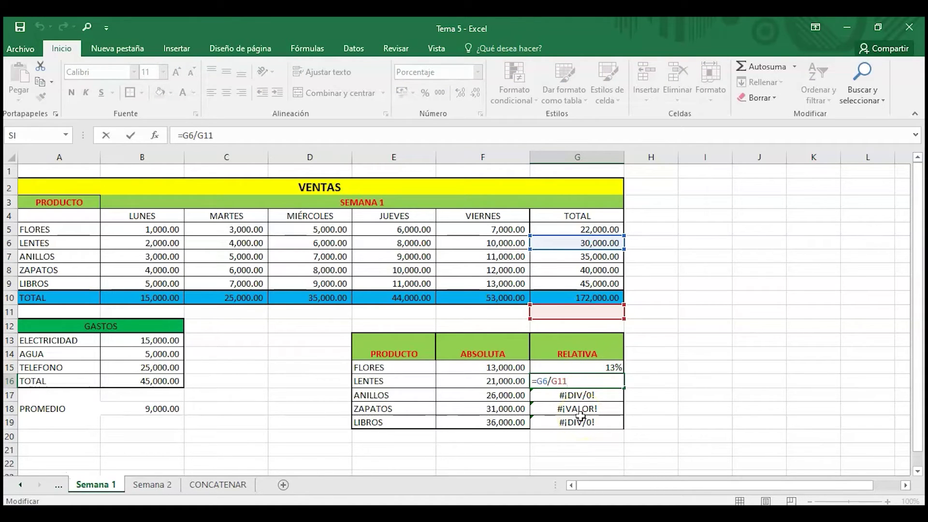
pyautogui.click(593, 389)
# Make the grand total reference absolute in the FLORES RELATIVA formula in G15, as =G5/$G$10.
pyautogui.doubleClick(595, 366)
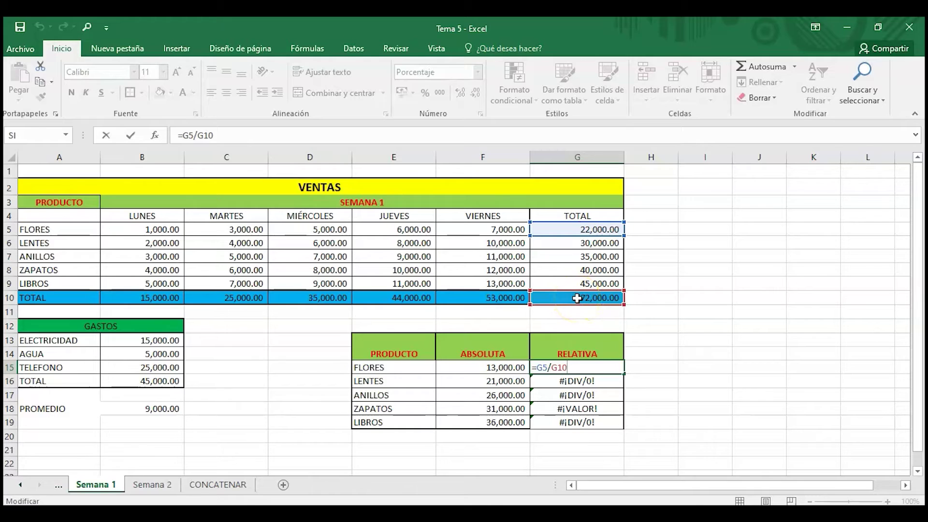
pyautogui.click(552, 369)
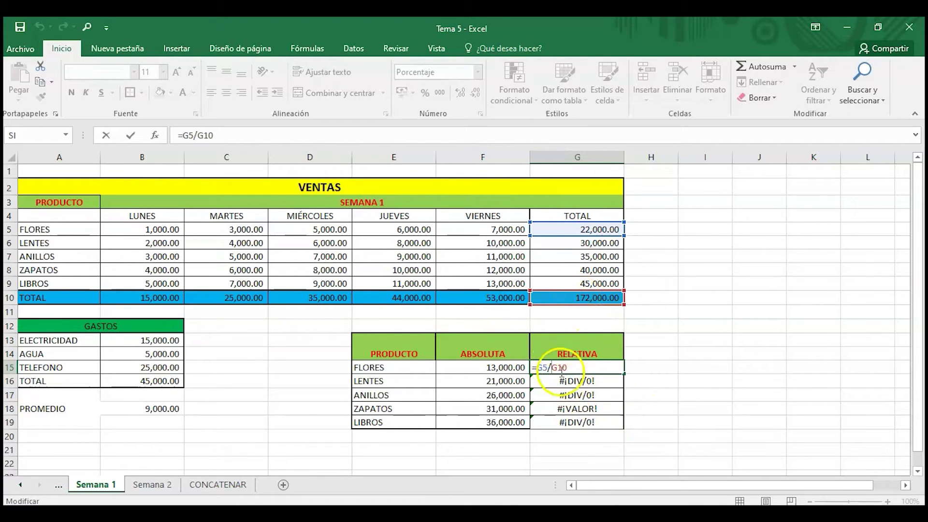
pyautogui.press('Right')
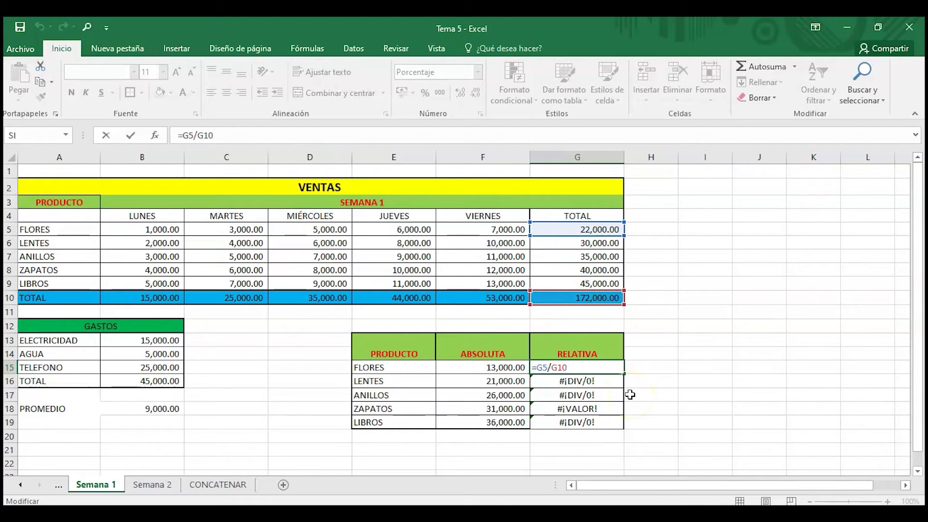
pyautogui.press('F4')
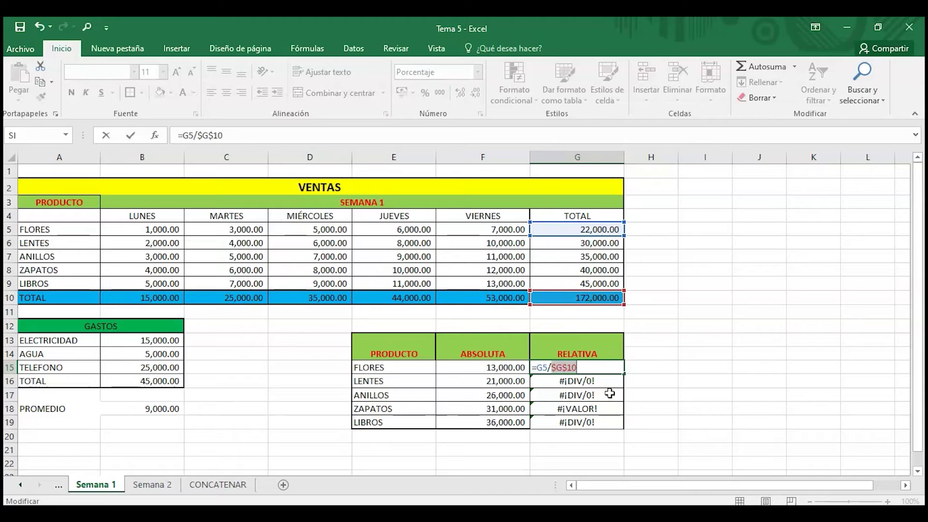
pyautogui.press('Return')
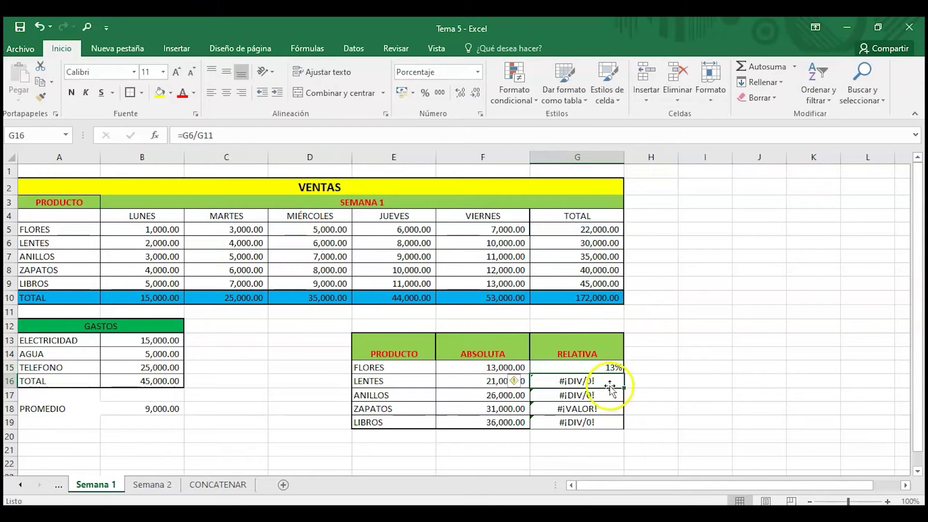
# Copy the RELATIVA formula with the absolute grand total reference from G15 down to LIBROS in G19.
pyautogui.click(612, 368)
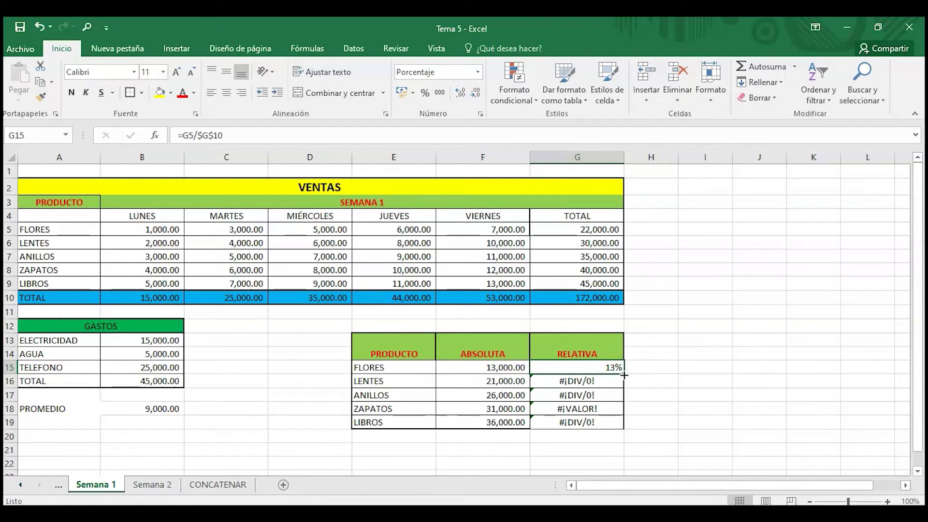
pyautogui.moveTo(624, 374); pyautogui.dragTo(622, 424)
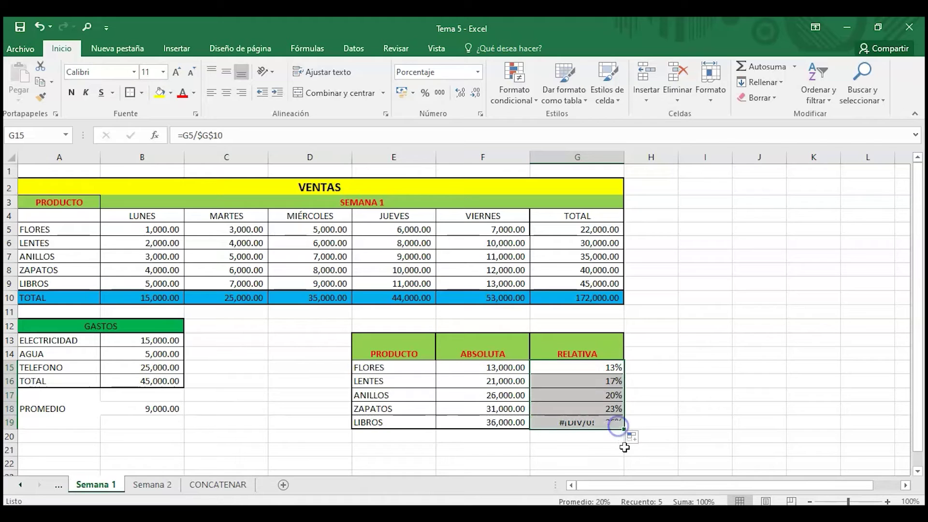
pyautogui.click(660, 392)
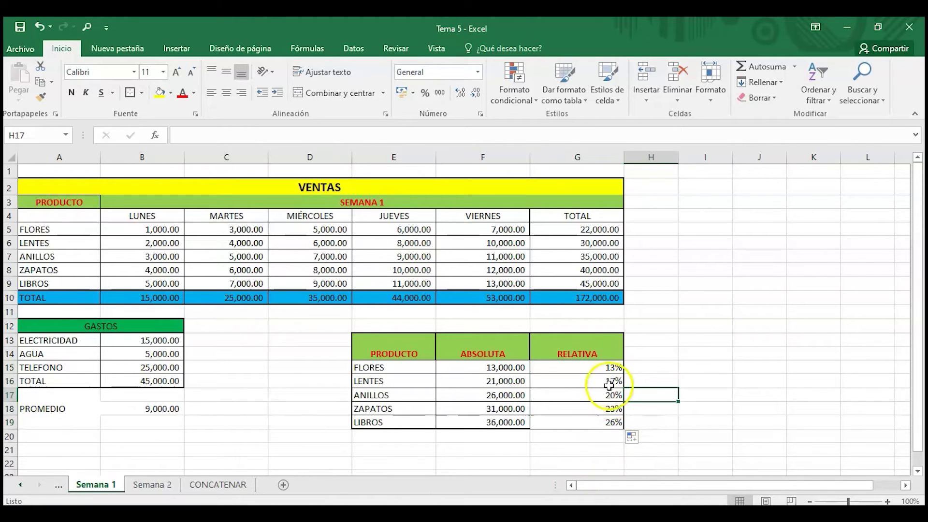
# Total the RELATIVA percentages in G20 with =SUMA(G15:G19) and check the shares that it adds up.
pyautogui.click(596, 438)
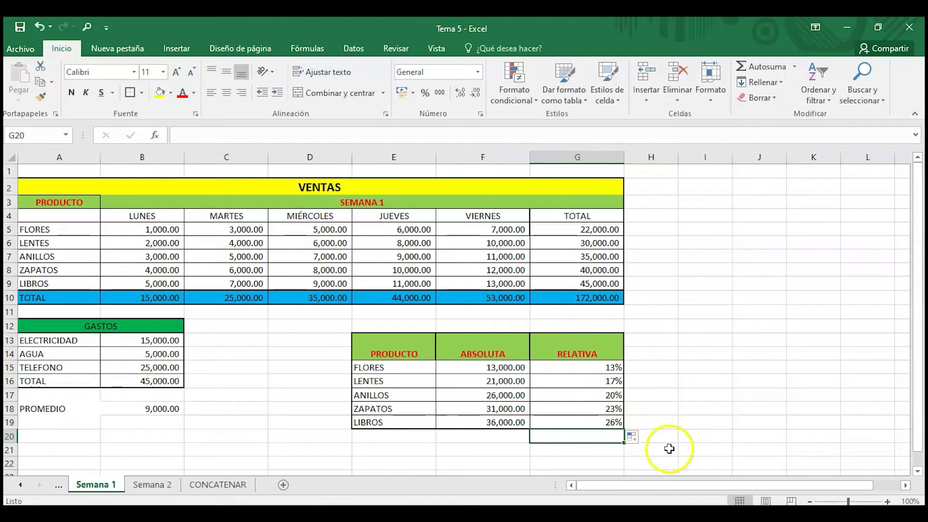
pyautogui.click(746, 71)
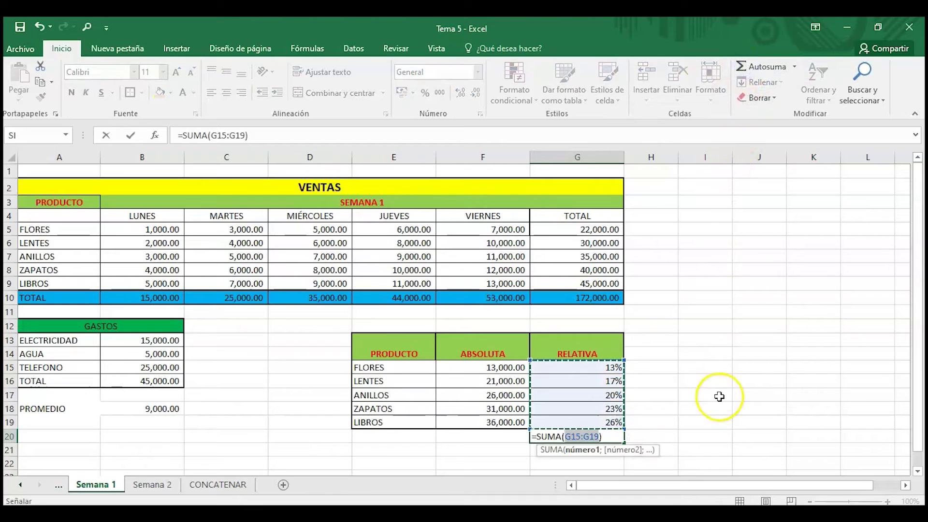
pyautogui.press('Return')
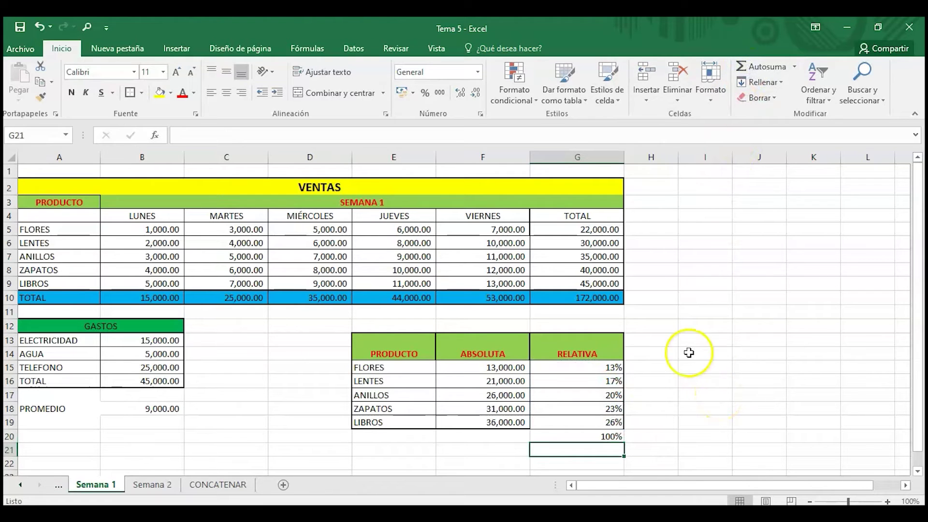
pyautogui.moveTo(614, 369); pyautogui.dragTo(611, 422)
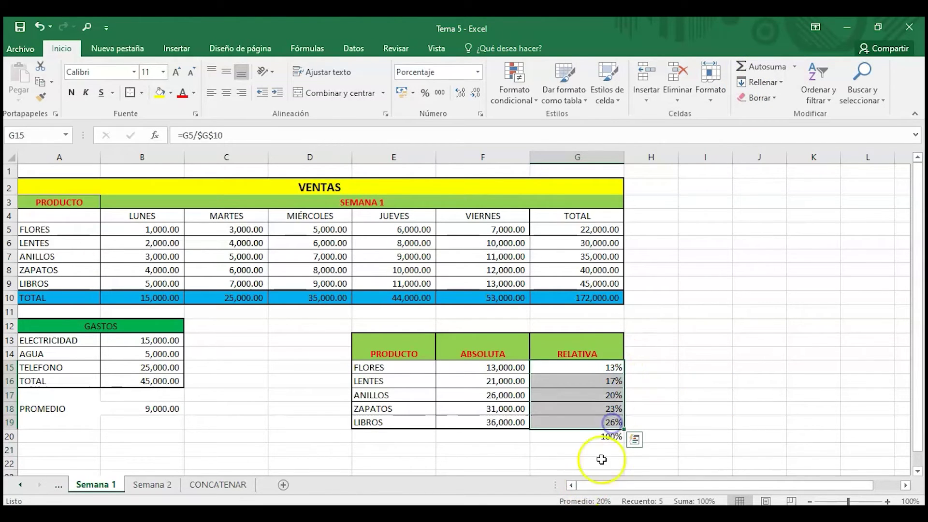
pyautogui.click(597, 422)
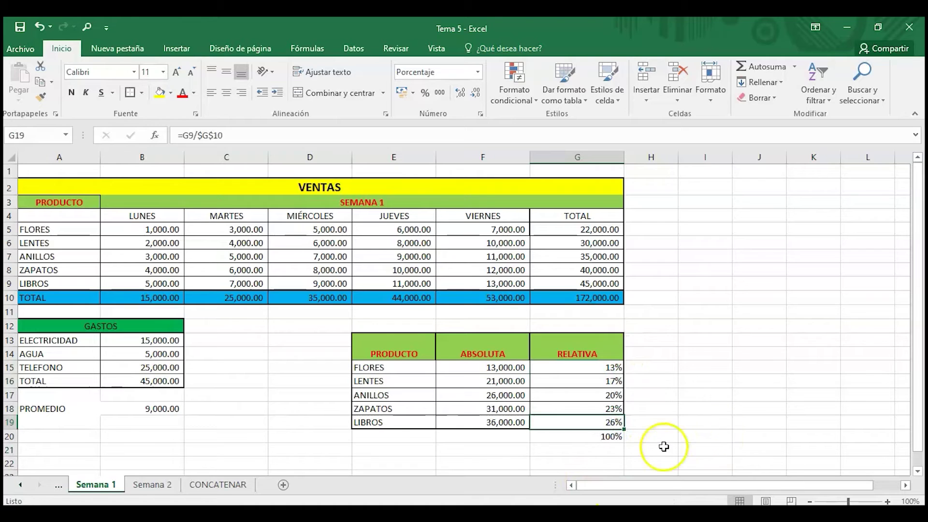
pyautogui.moveTo(404, 422); pyautogui.dragTo(559, 415)
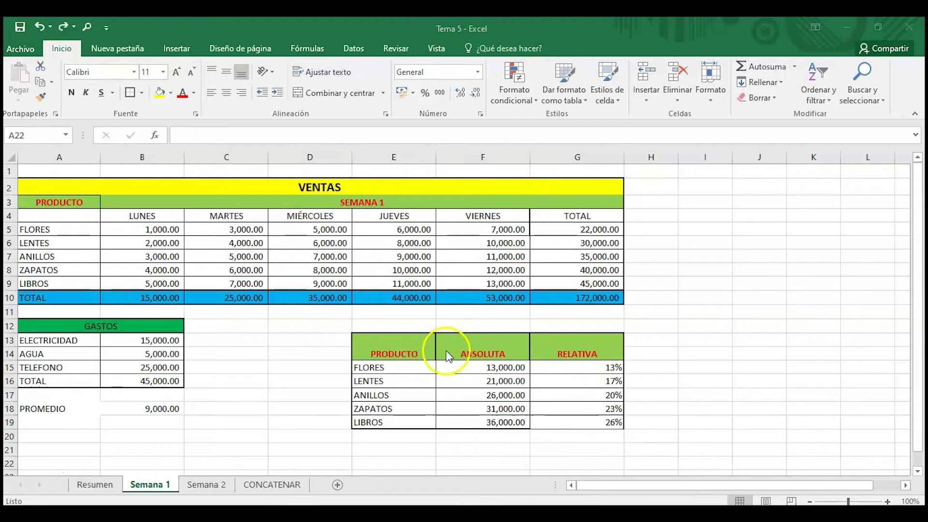
# Review the FLORES formulas in F15 and G15 on Semana 1 and look over the tables on the Semana 2 sheet.
pyautogui.click(476, 368)
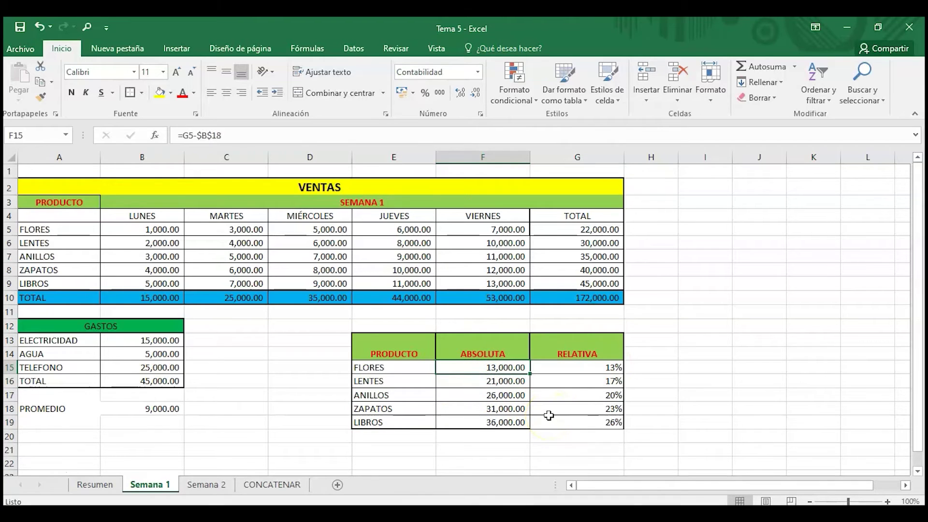
pyautogui.click(574, 368)
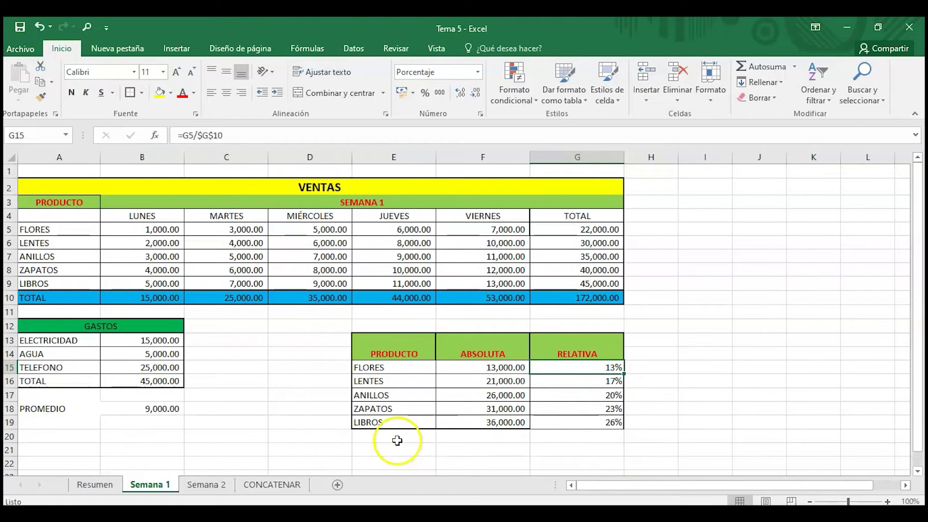
pyautogui.click(295, 406)
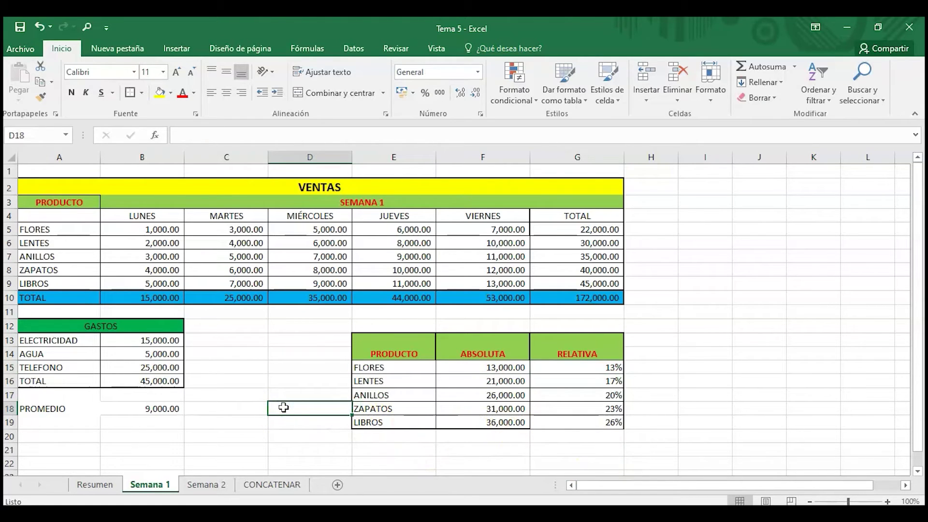
pyautogui.click(309, 338)
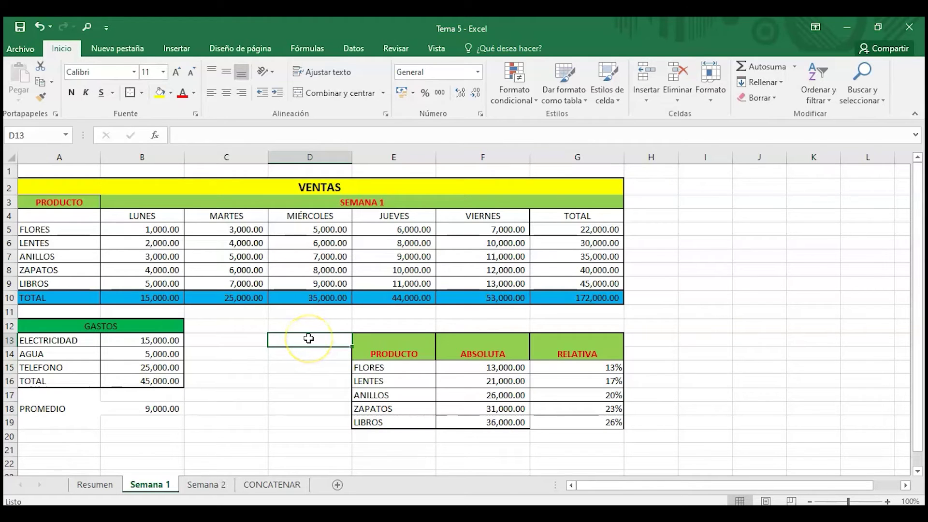
pyautogui.click(151, 487)
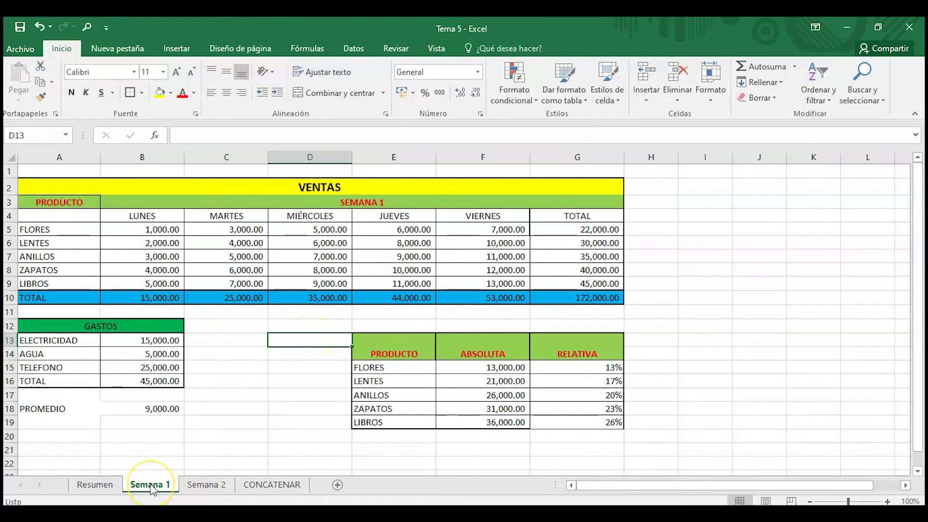
pyautogui.click(207, 485)
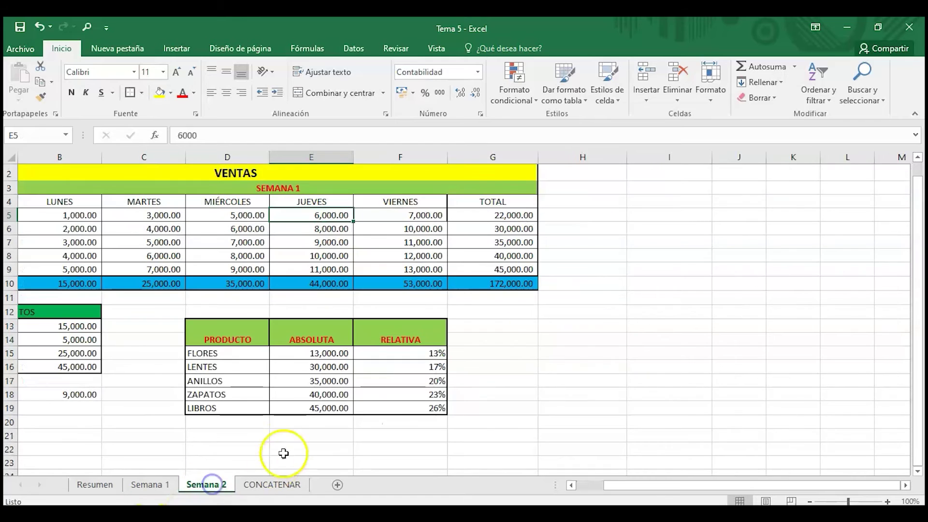
pyautogui.click(280, 243)
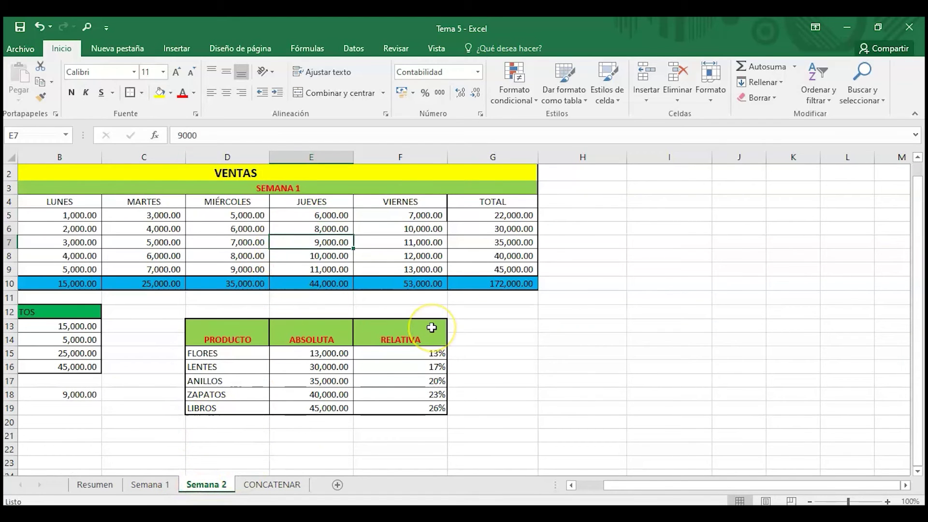
pyautogui.press('Left')
pyautogui.press('Left')
pyautogui.press('Left')
pyautogui.press('Left')
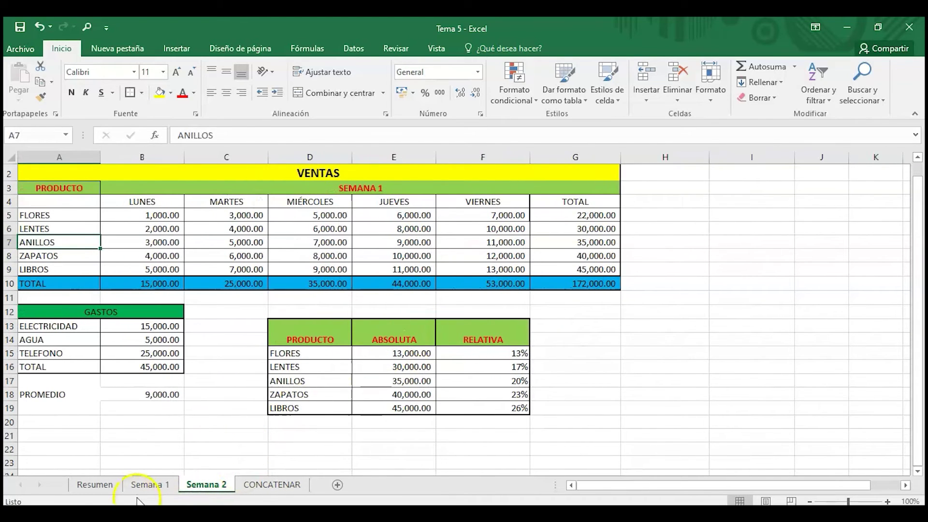
# On the Resumen sheet, link the FLORES SEMANA 1 cell B5 to the weekly total with +'Semana 1'!G5.
pyautogui.click(95, 484)
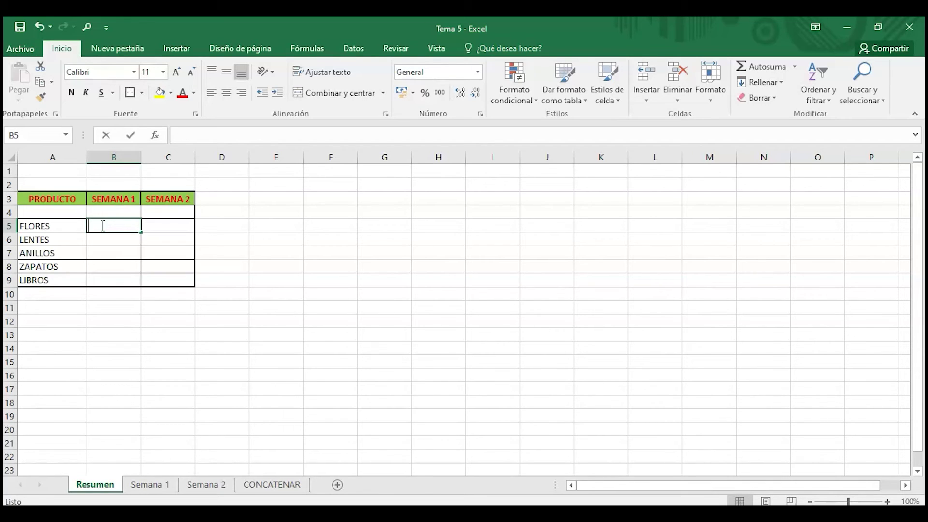
pyautogui.write('+6')
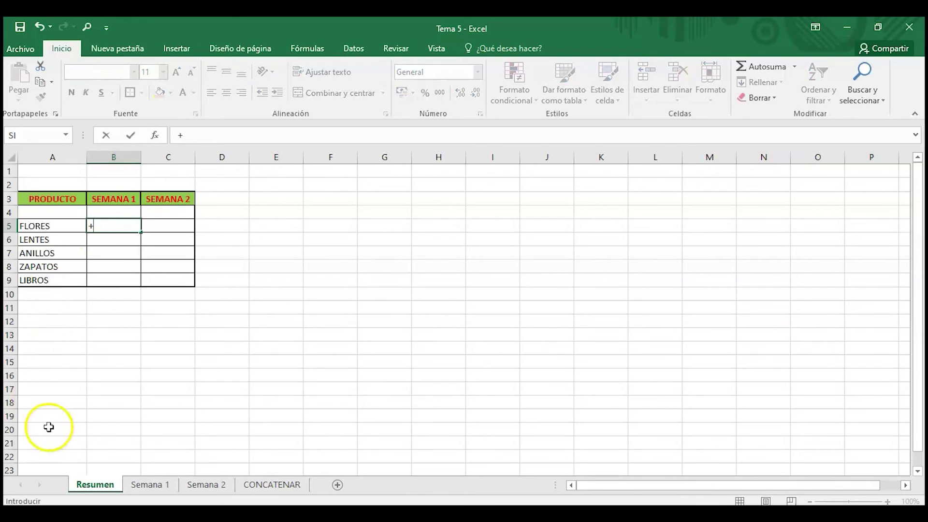
pyautogui.click(147, 485)
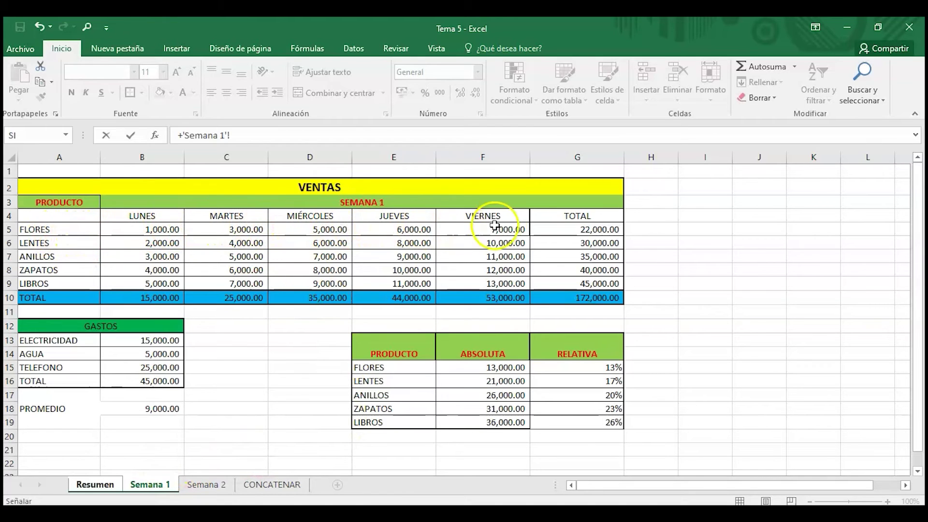
pyautogui.click(562, 228)
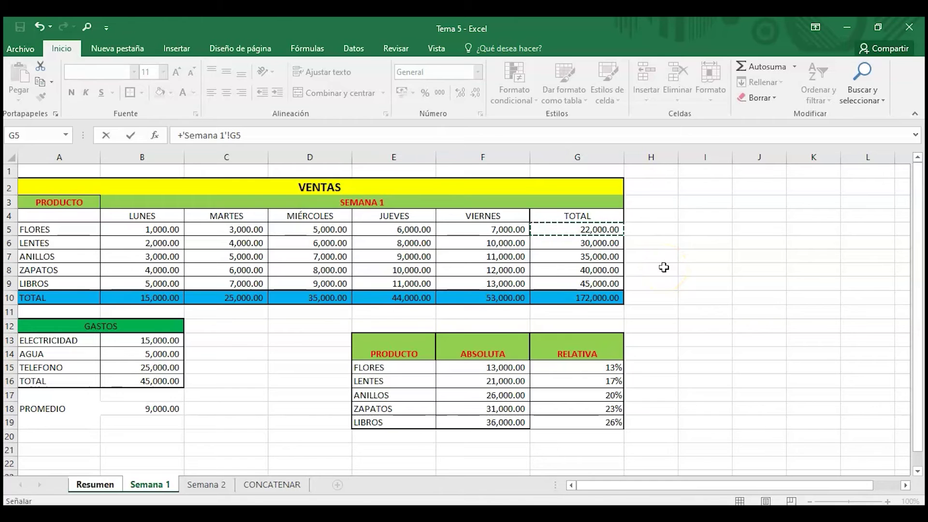
pyautogui.press('Return')
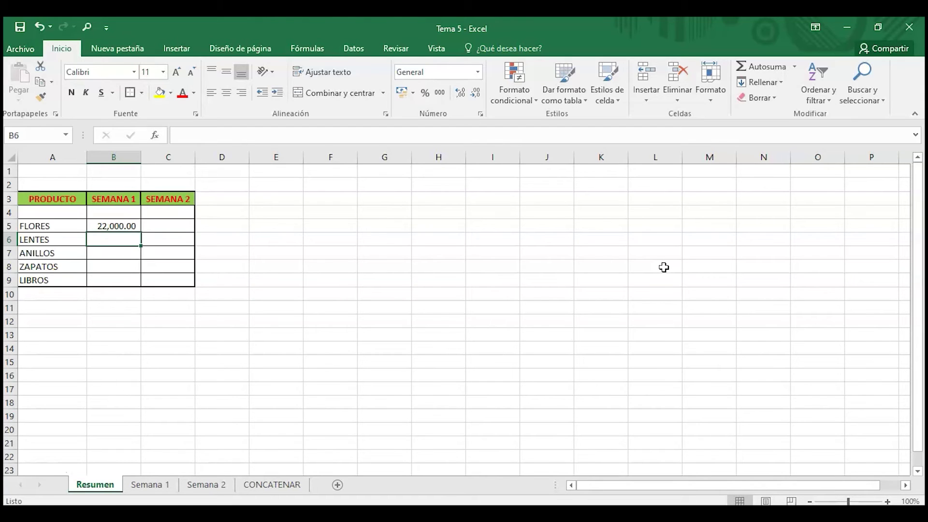
# Copy the SEMANA 1 link formula from B5 down to LIBROS in B9 and check the reference in B6.
pyautogui.click(124, 226)
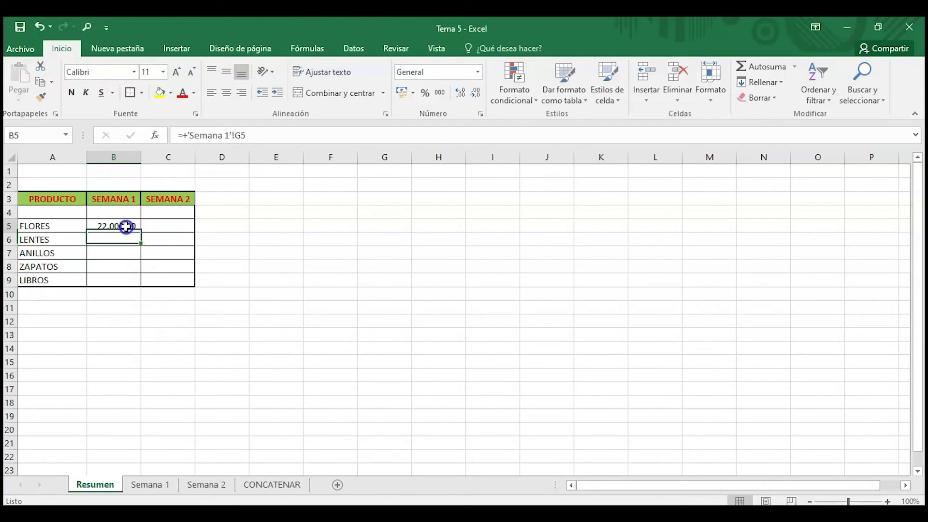
pyautogui.moveTo(139, 233); pyautogui.dragTo(140, 234)
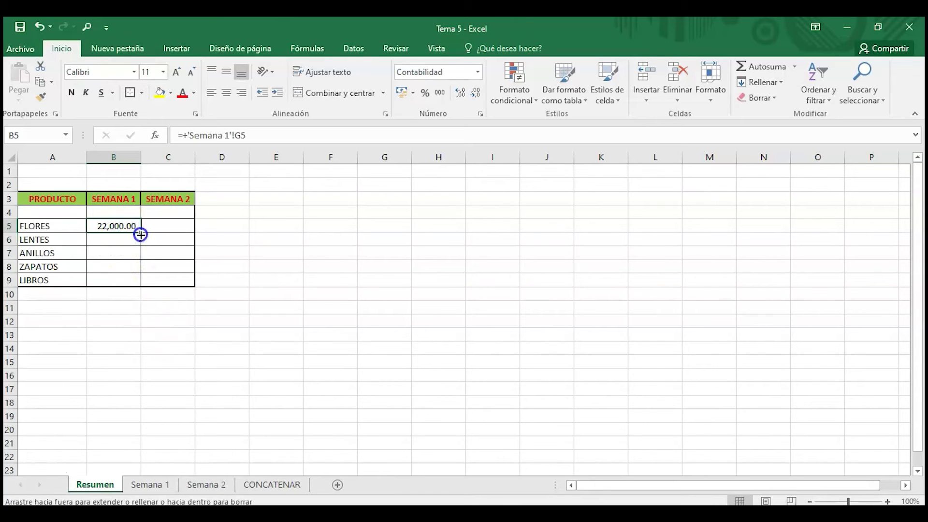
pyautogui.moveTo(140, 234); pyautogui.dragTo(135, 284)
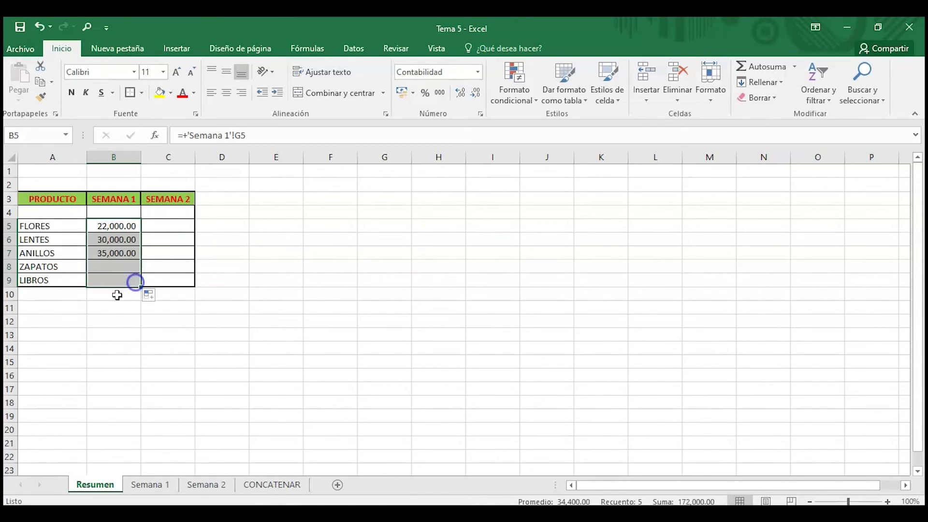
pyautogui.click(102, 332)
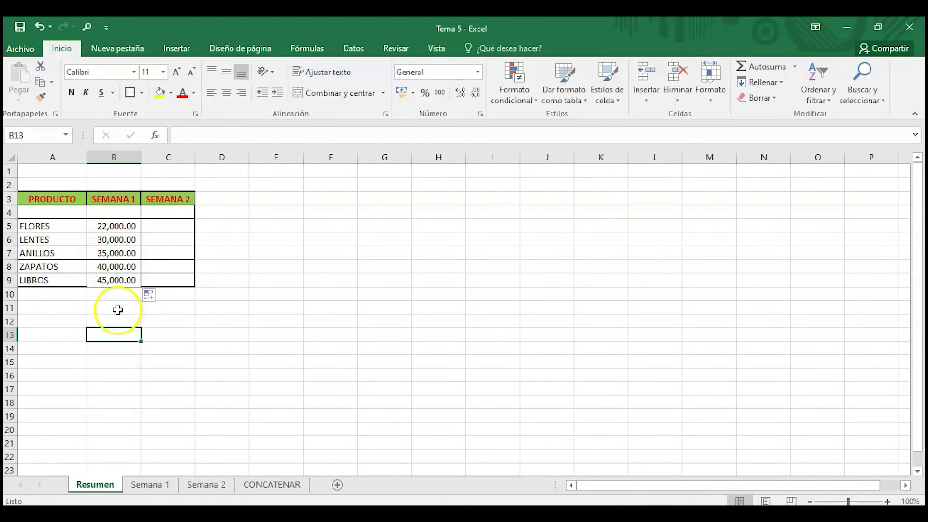
pyautogui.click(145, 486)
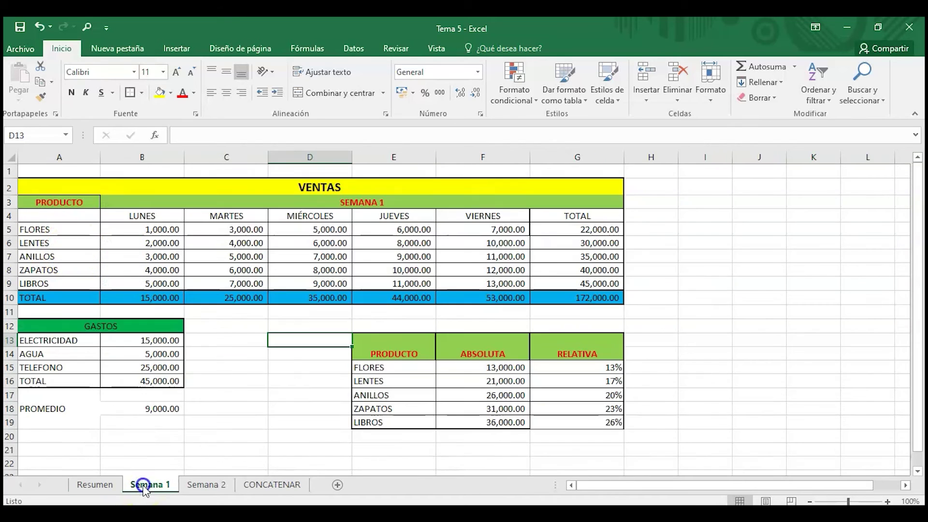
pyautogui.click(95, 485)
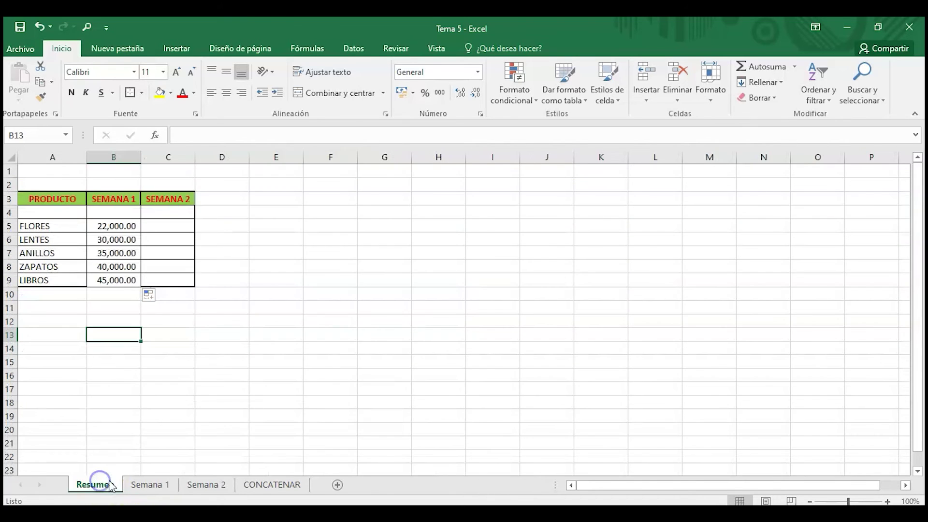
pyautogui.click(113, 240)
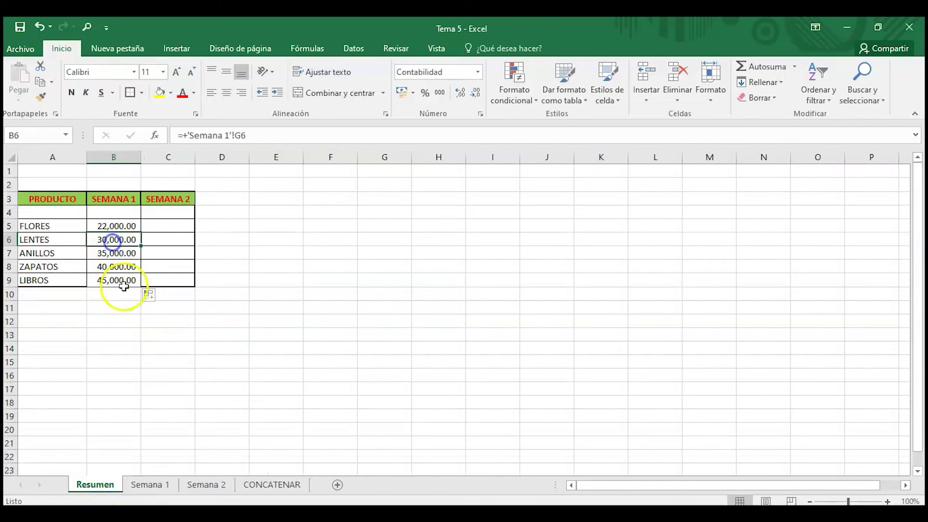
# Link the FLORES SEMANA 2 cell C5 on Resumen to the weekly total with ='Semana 2'!G5.
pyautogui.click(169, 225)
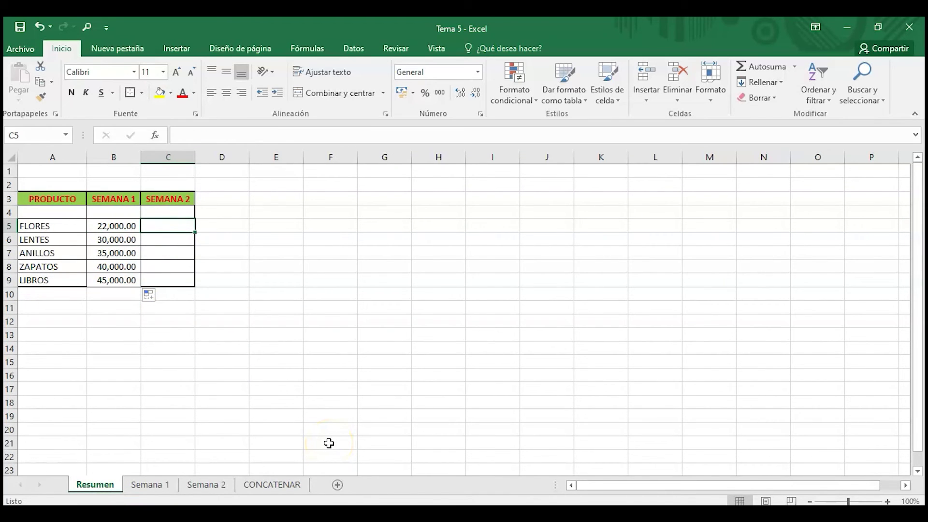
pyautogui.write('=')
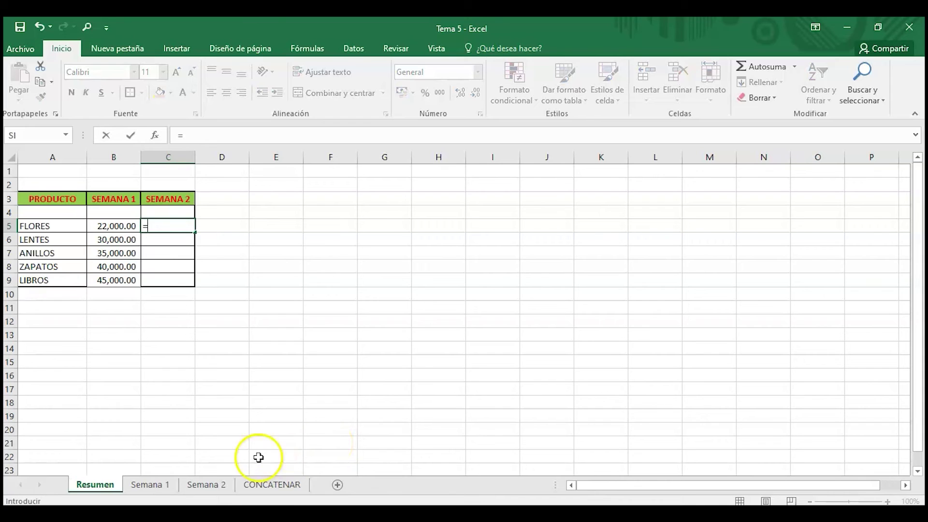
pyautogui.click(214, 490)
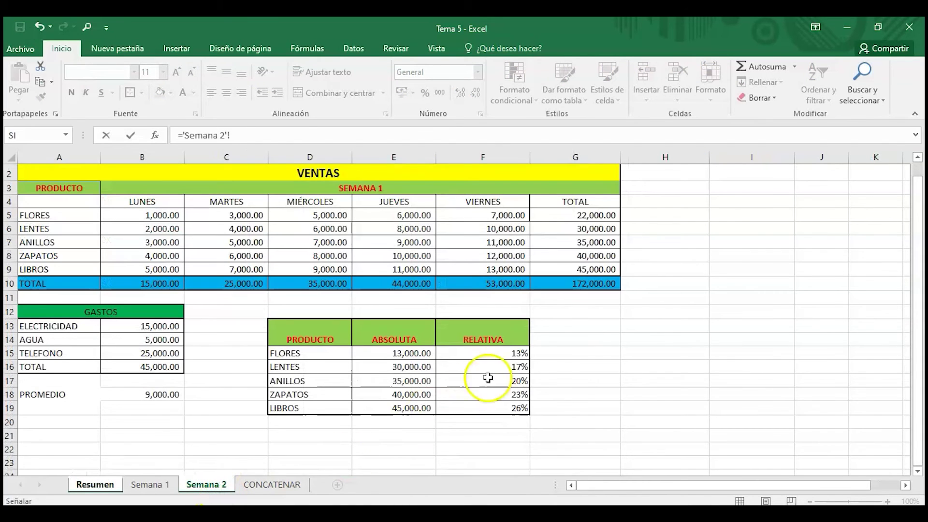
pyautogui.click(585, 216)
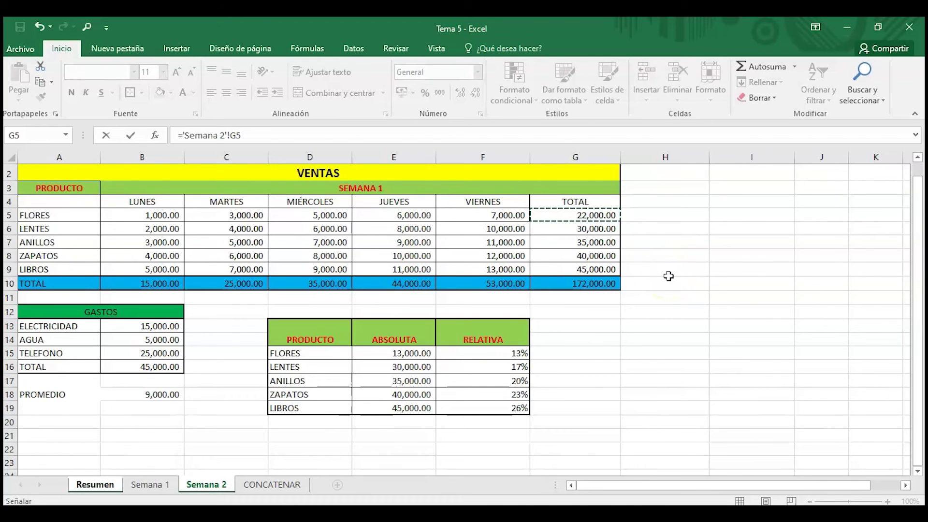
pyautogui.press('Return')
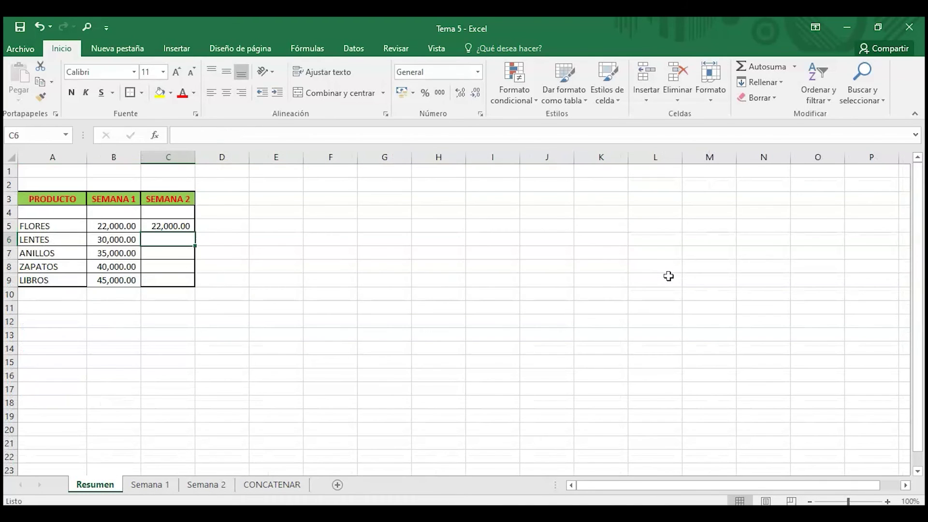
pyautogui.click(180, 226)
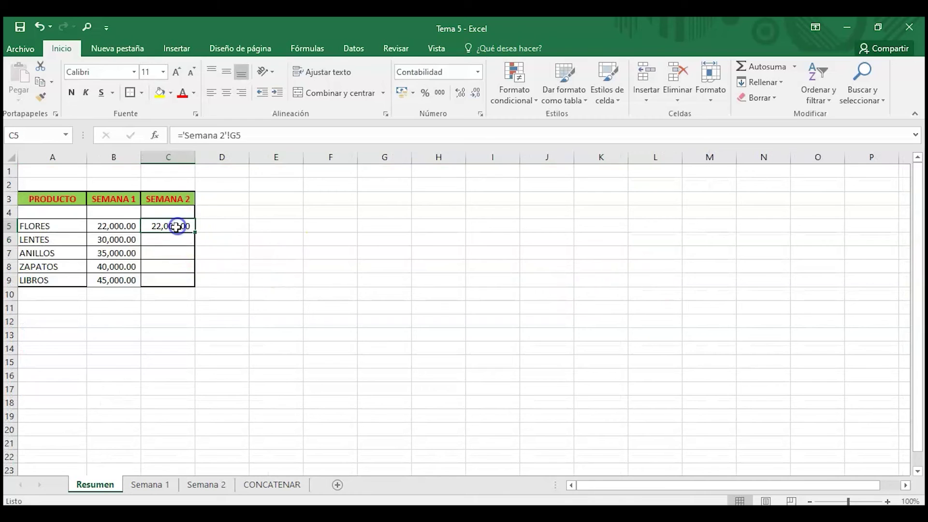
# Copy the FLORES SEMANA 2 link formula from C5 down to LIBROS in C9 and check the reference in C7.
pyautogui.moveTo(193, 233); pyautogui.dragTo(189, 284)
pyautogui.click(167, 252)
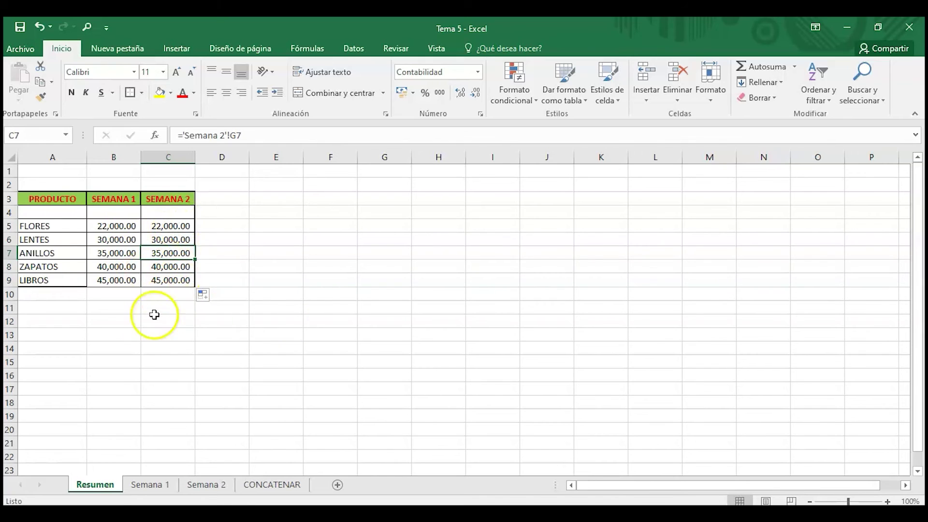
# On the Semana 2 sheet, set the FLORES sales for LUNES in B5 to 100,000.
pyautogui.click(196, 486)
pyautogui.click(145, 216)
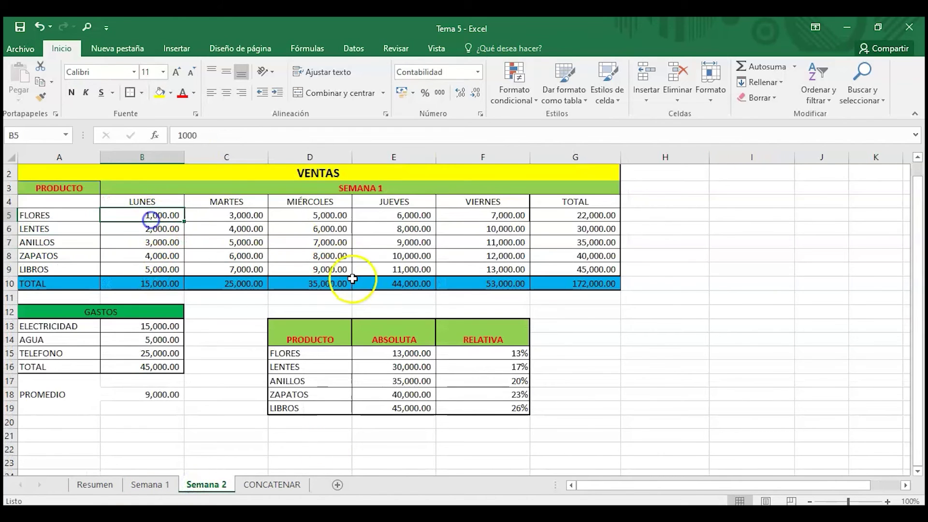
pyautogui.write('1,')
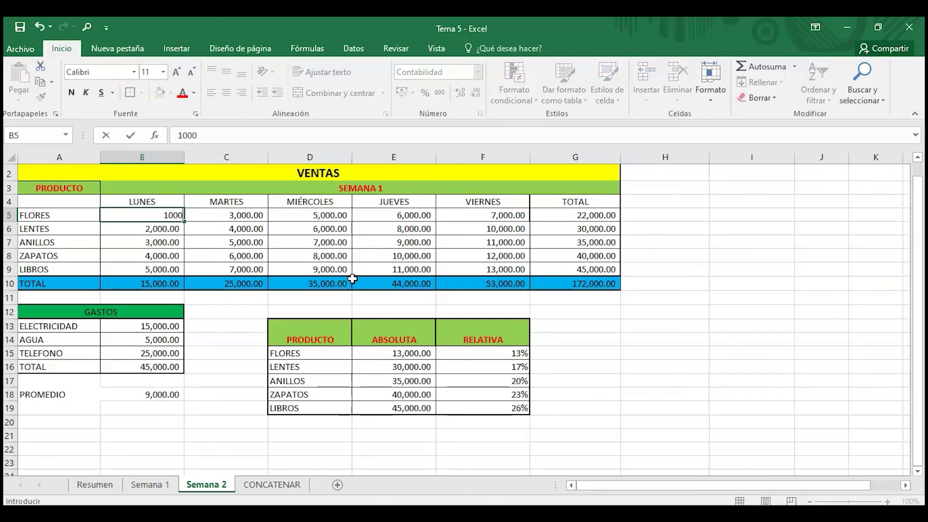
pyautogui.write('000,000')
pyautogui.press('Return')
pyautogui.press('Up')
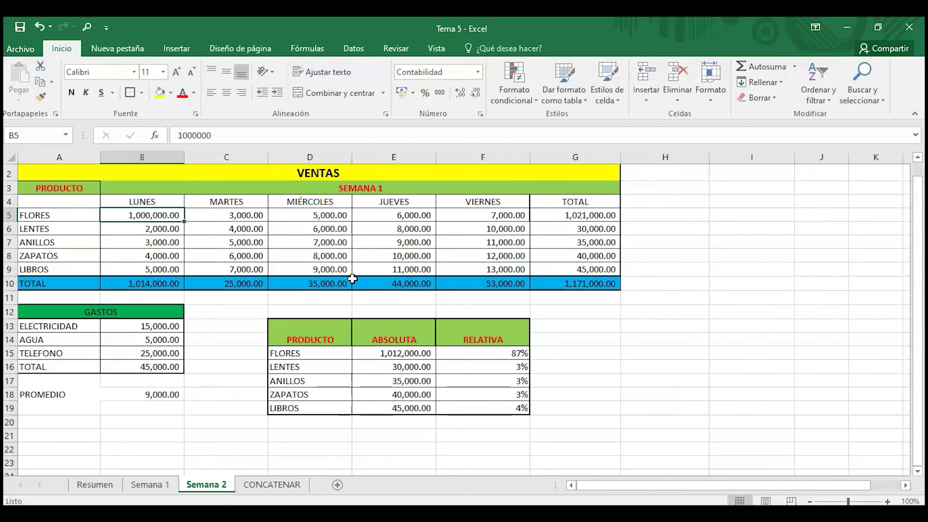
pyautogui.write('100000')
pyautogui.press('Return')
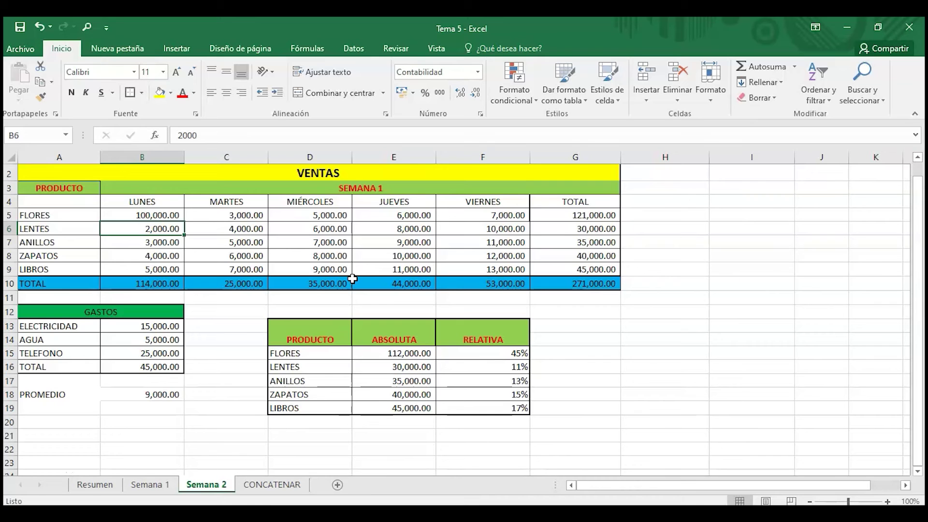
# Set the LUNES sales on Semana 2 to 200,000 for LENTES and 300,000 for ANILLOS.
pyautogui.write('2,000,000')
pyautogui.press('Return')
pyautogui.write('300000')
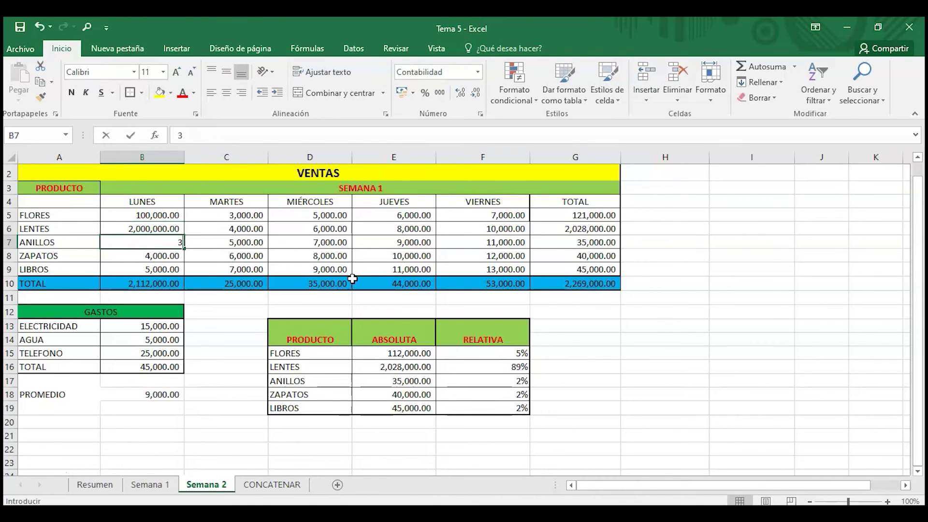
pyautogui.press('Return')
pyautogui.press('Up')
pyautogui.press('Up')
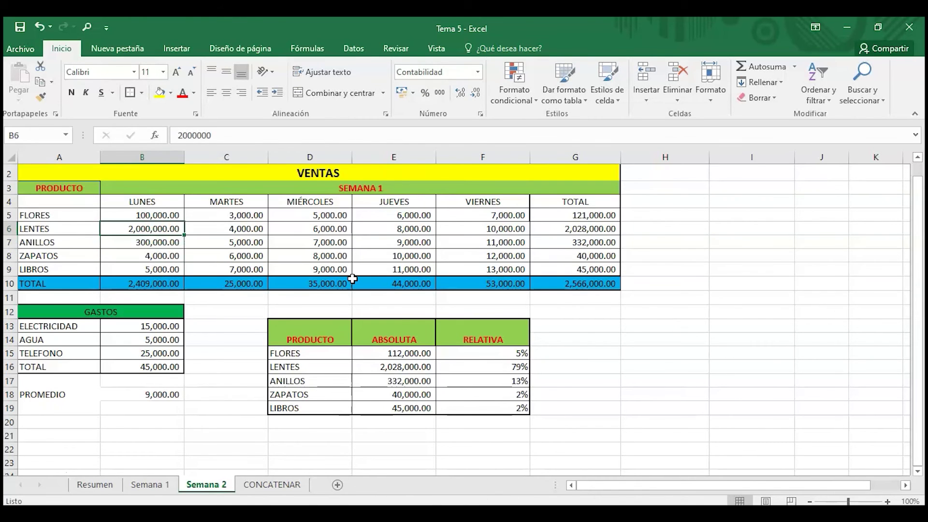
pyautogui.write('200,')
pyautogui.write('000')
pyautogui.press('Return')
pyautogui.press('Return')
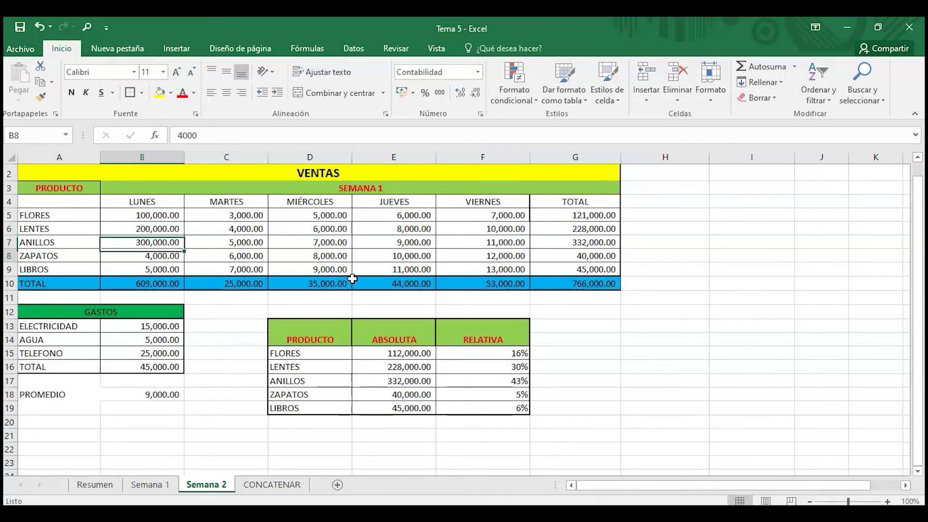
# Set the LUNES sales on Semana 2 to 400,000 for ZAPATOS and 500,000 for LIBROS.
pyautogui.write('400000')
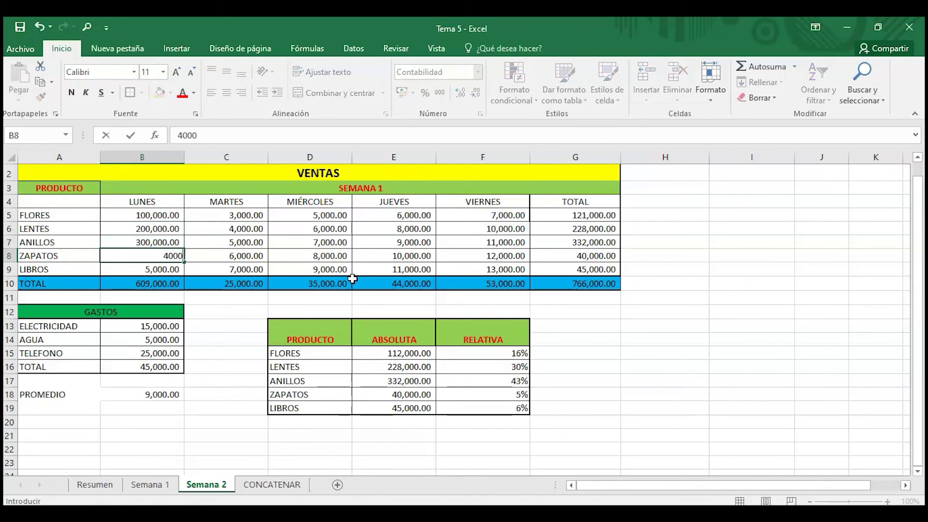
pyautogui.press('Return')
pyautogui.write('500')
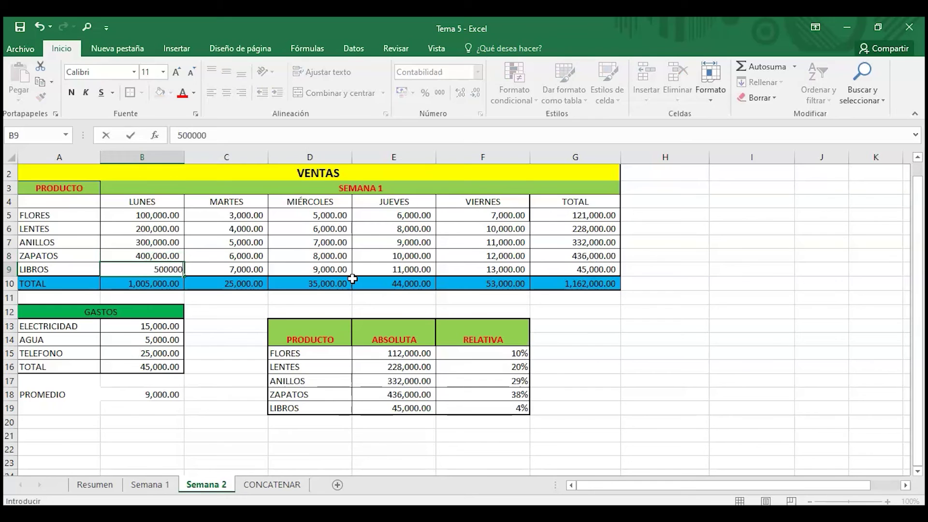
pyautogui.press('Return')
pyautogui.press('Up')
pyautogui.press('F2')
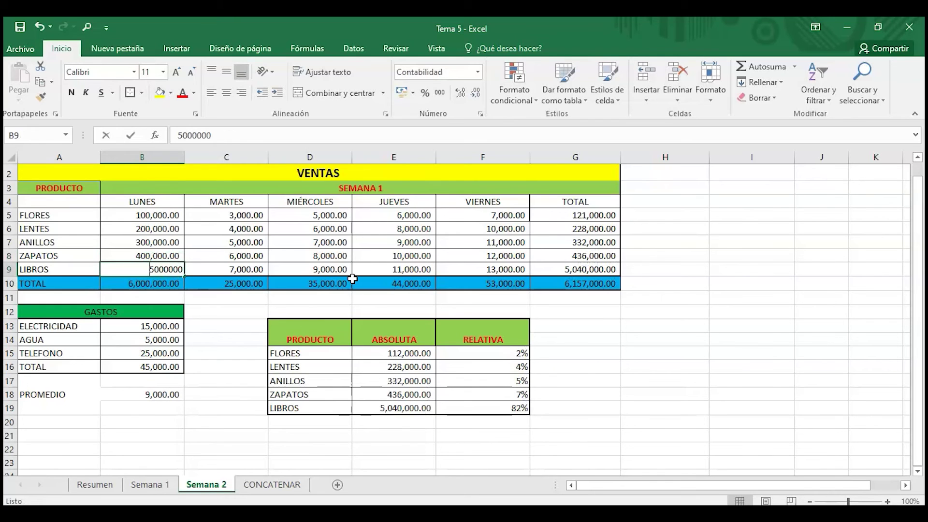
pyautogui.press('BackSpace')
pyautogui.press('Return')
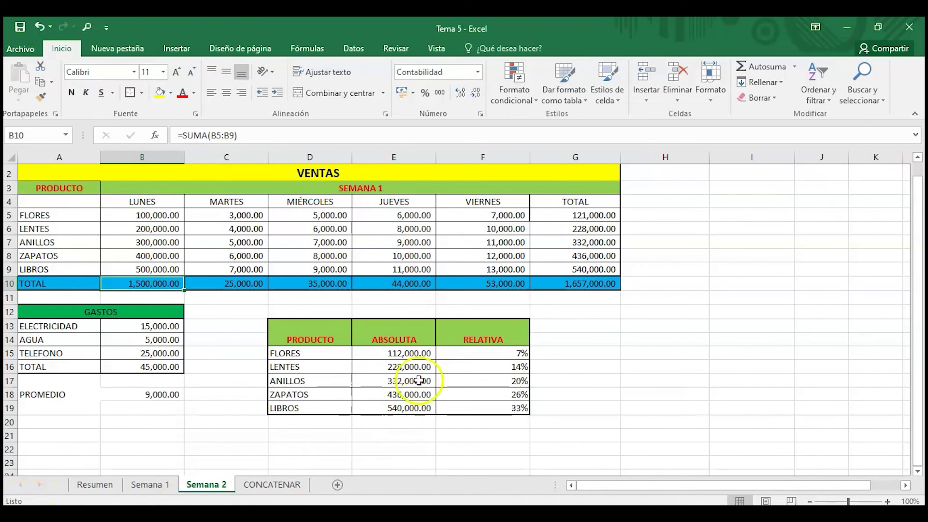
# On the Resumen sheet, re-enter the FLORES SEMANA 2 link in C5 as +'Semana 2'!G5.
pyautogui.click(102, 485)
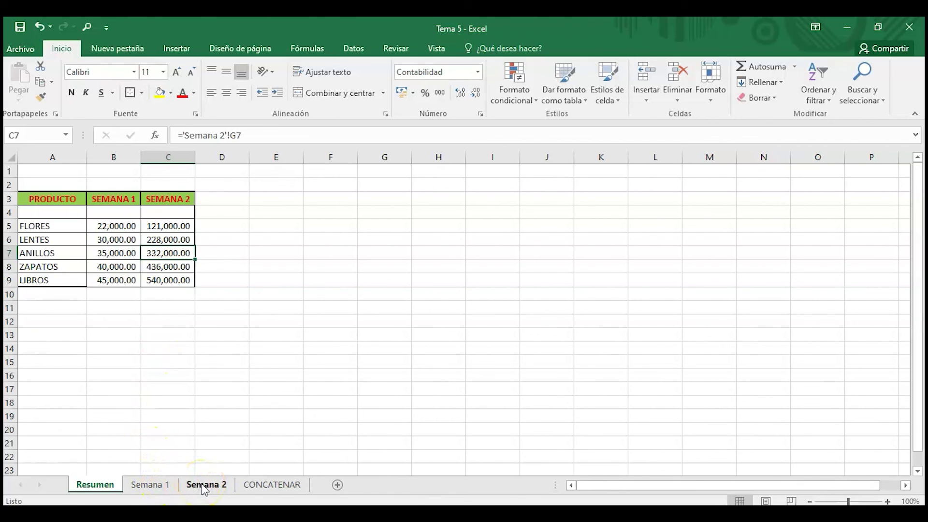
pyautogui.click(163, 225)
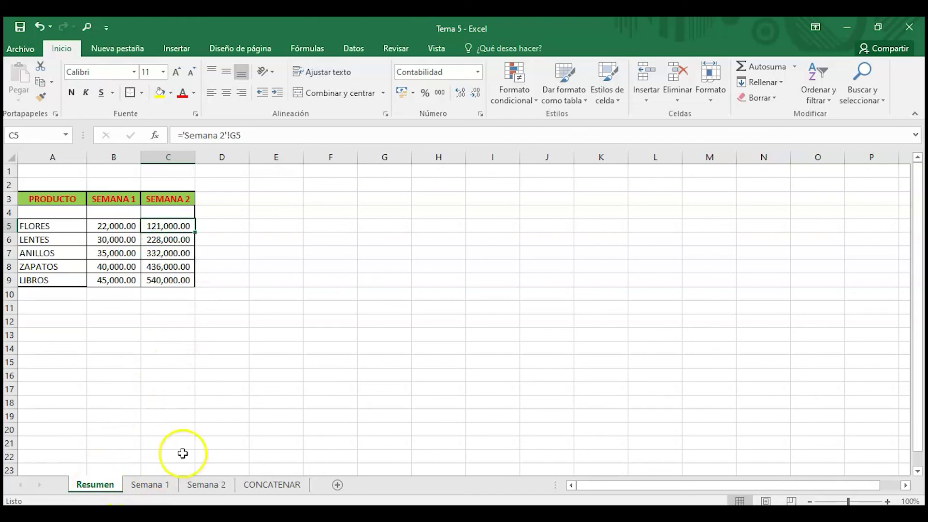
pyautogui.click(162, 225)
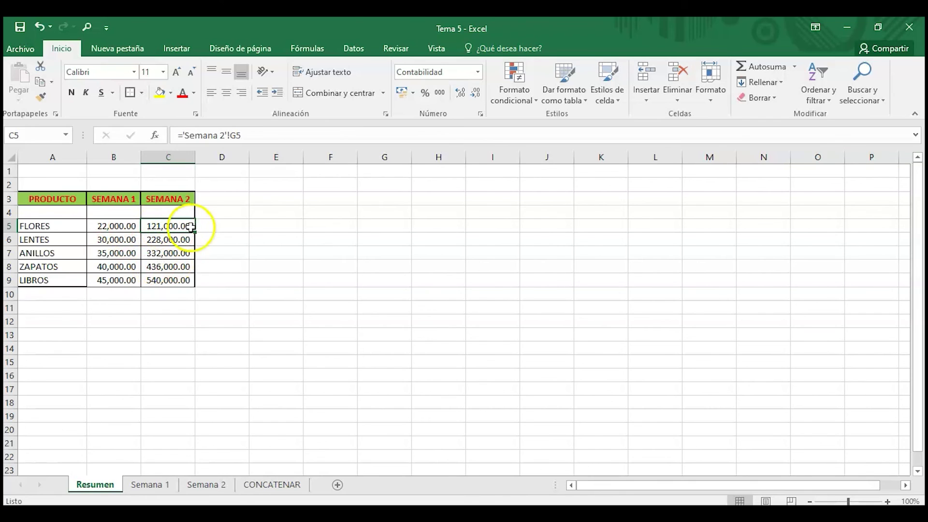
pyautogui.write('+')
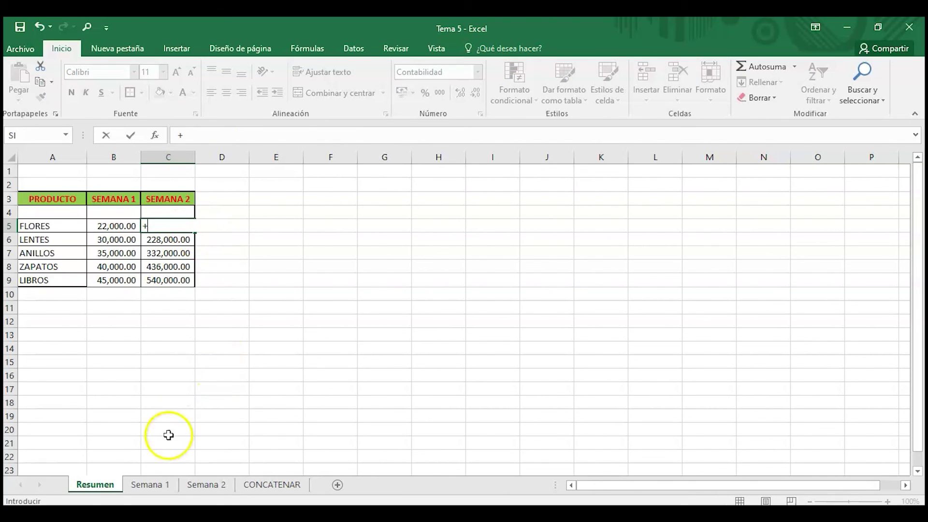
pyautogui.click(215, 487)
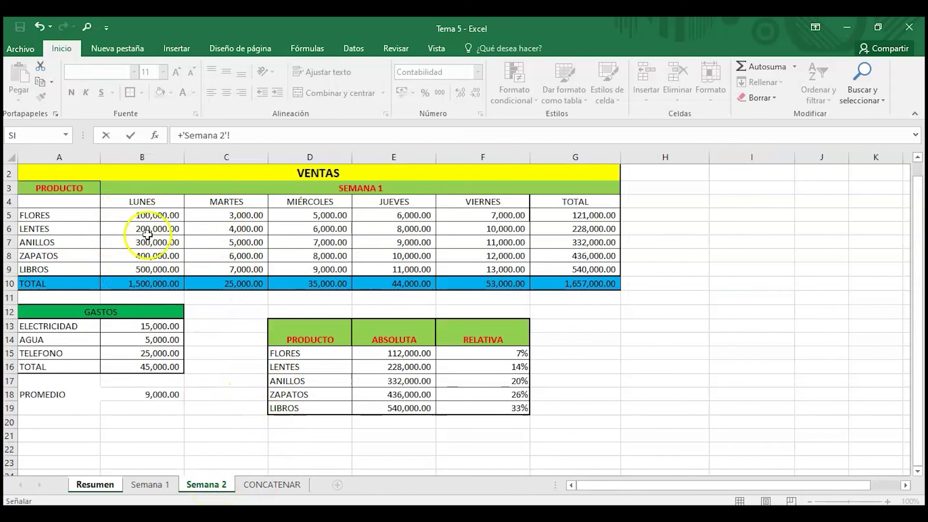
pyautogui.click(570, 214)
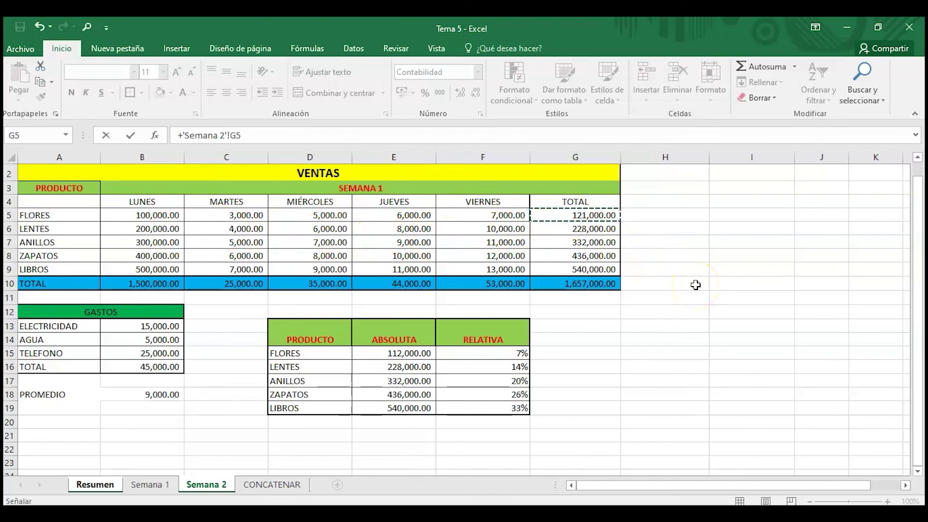
pyautogui.press('Return')
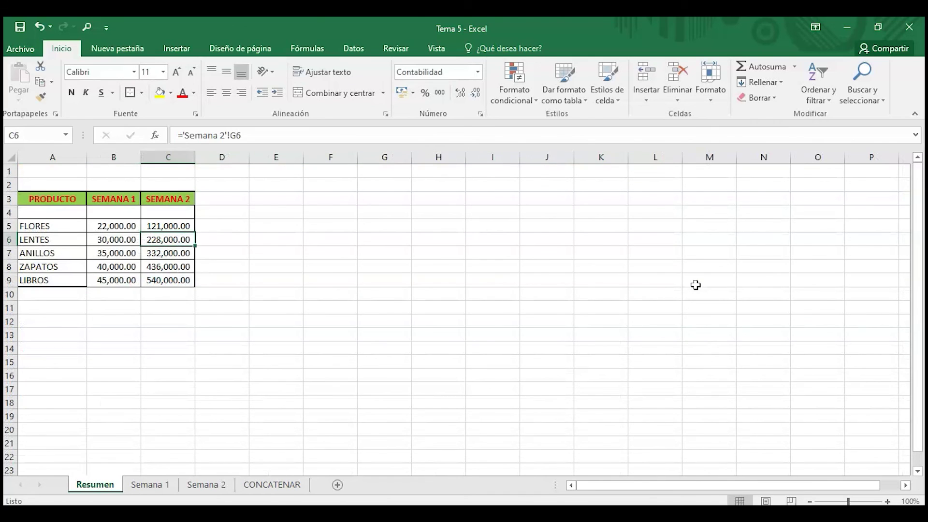
# Fill the re-entered SEMANA 2 link from C5 down through C9 on Resumen.
pyautogui.click(176, 227)
pyautogui.moveTo(195, 234); pyautogui.dragTo(192, 283)
pyautogui.click(177, 306)
# Add the row label TOTAL in A11, below the product list on Resumen.
pyautogui.click(46, 307)
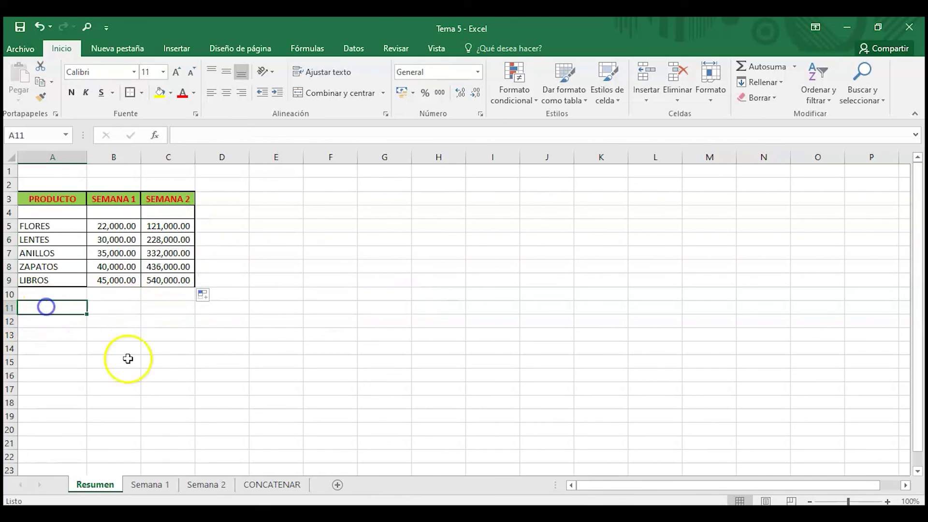
pyautogui.write('to')
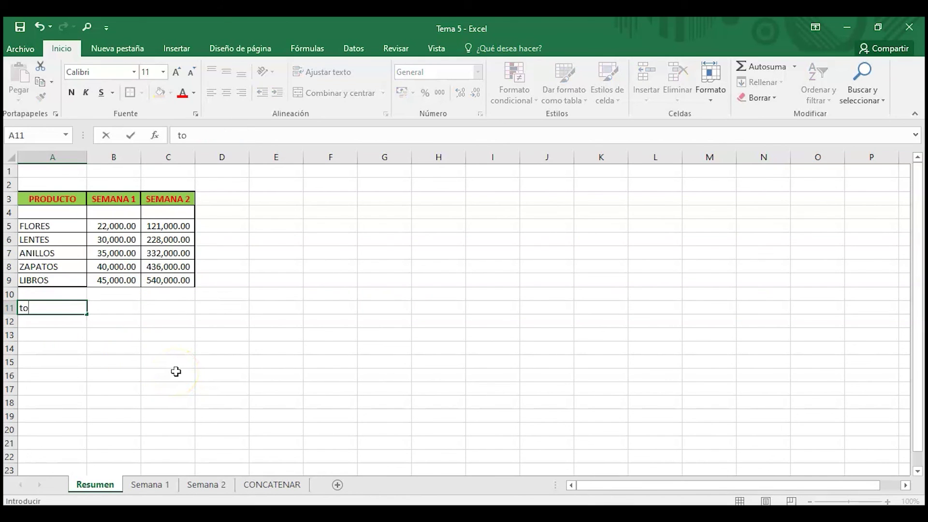
pyautogui.write('tal')
pyautogui.press('Tab')
pyautogui.press('Left')
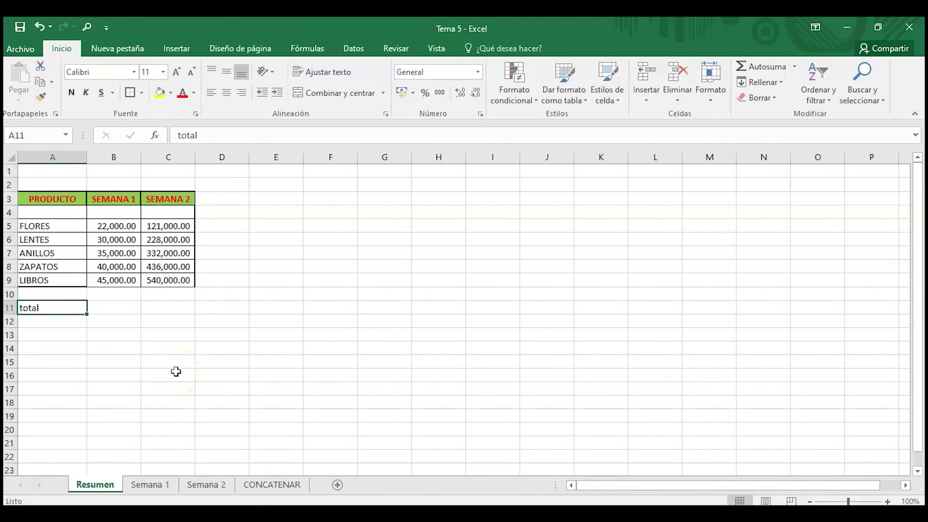
pyautogui.write('TOTAL')
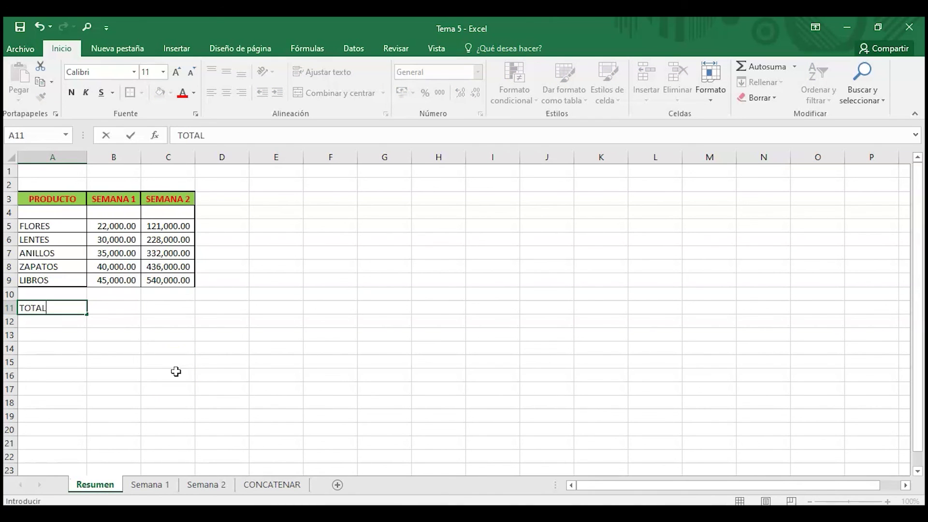
pyautogui.press('Tab')
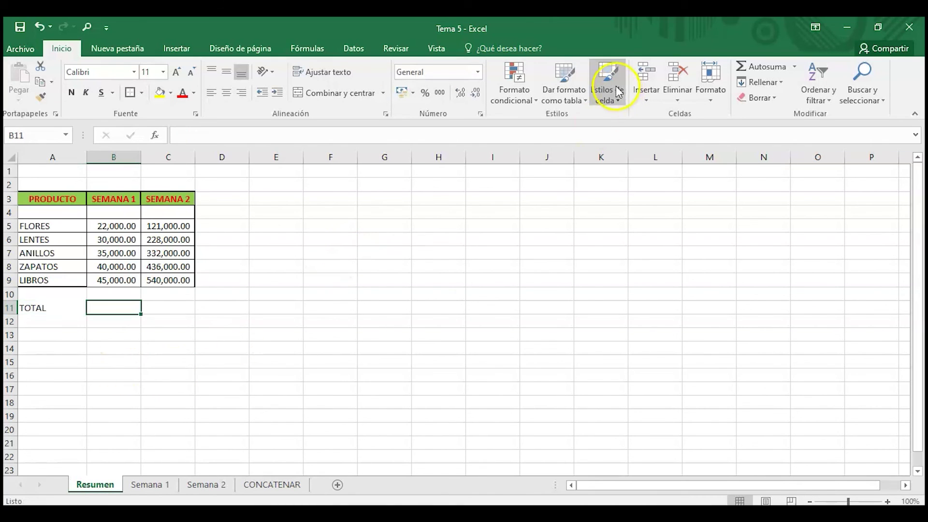
# Total the SEMANA 1 column in B11 with =SUMA(B5:B10) and copy the formula across to C11.
pyautogui.click(744, 66)
pyautogui.press('Return')
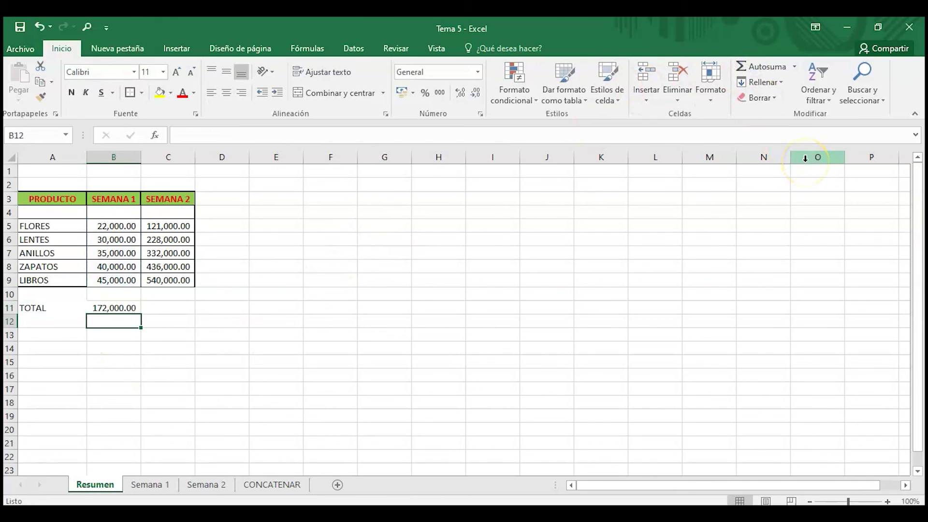
pyautogui.click(120, 308)
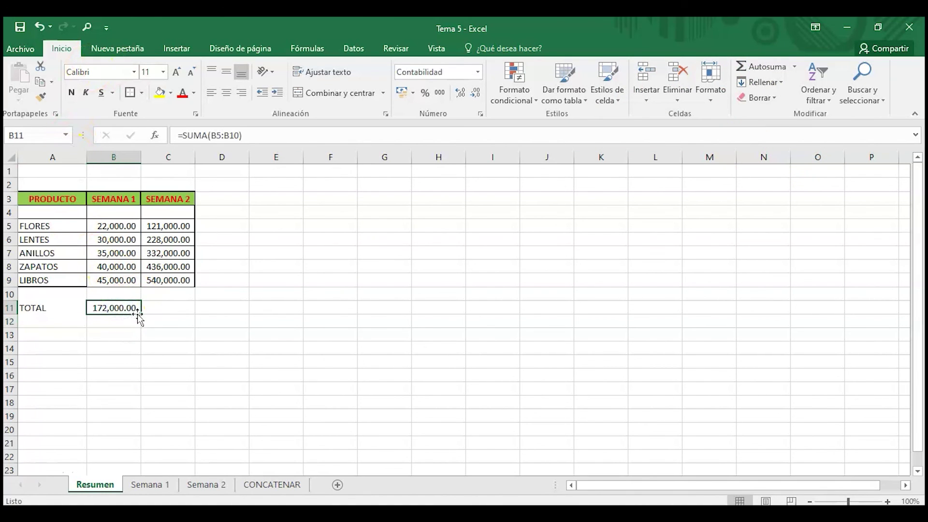
pyautogui.moveTo(140, 314); pyautogui.dragTo(182, 315)
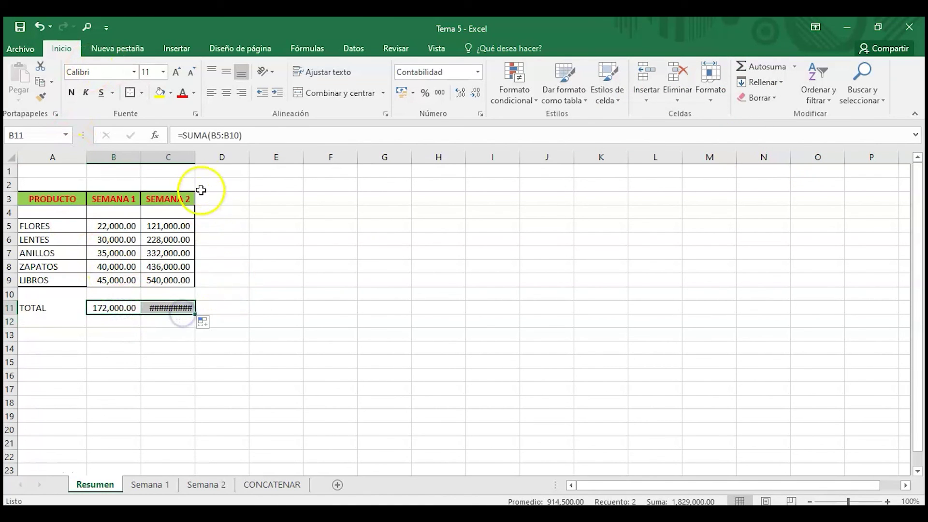
# Autofit the width of column C and check the SEMANA 2 total formula in C11.
pyautogui.doubleClick(196, 157)
pyautogui.click(169, 362)
pyautogui.click(171, 310)
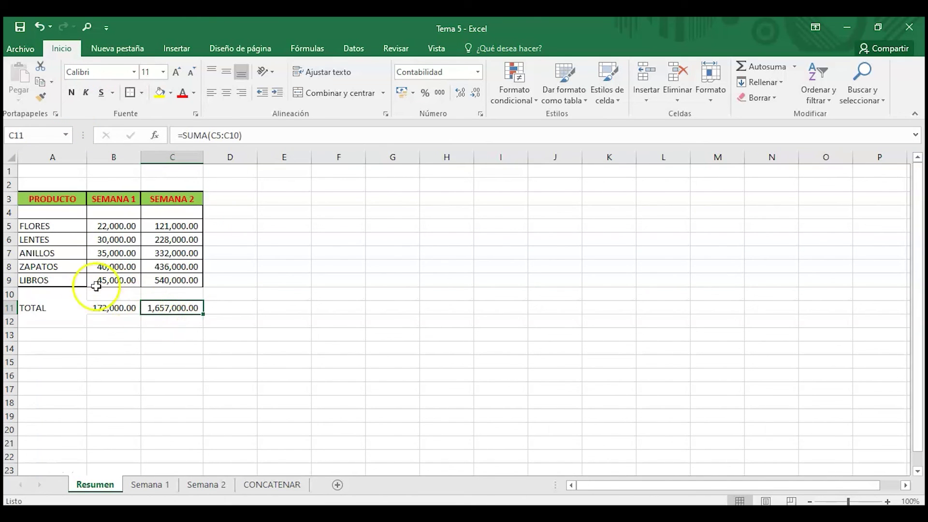
# Review the completed Resumen table in A3:C11, from the FLORES row to the TOTAL row.
pyautogui.moveTo(62, 227); pyautogui.dragTo(145, 230)
pyautogui.moveTo(60, 202); pyautogui.dragTo(167, 313)
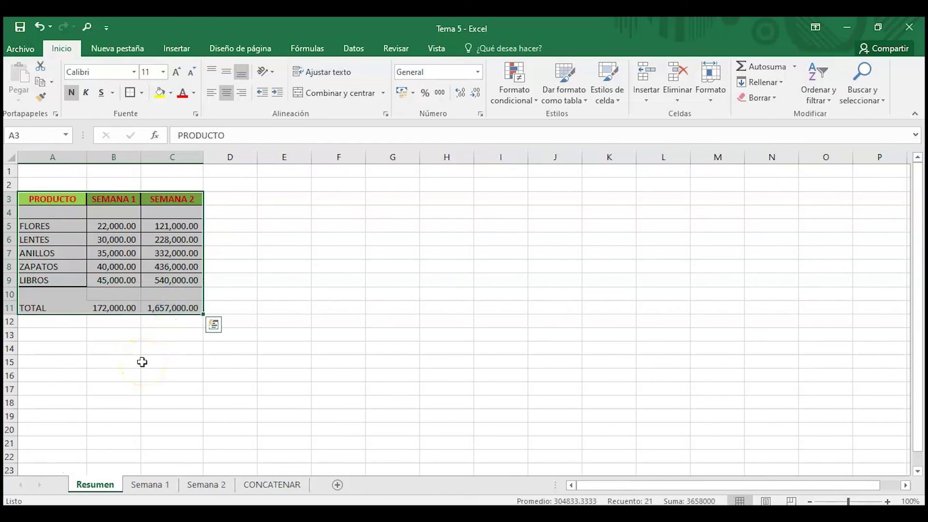
pyautogui.click(177, 373)
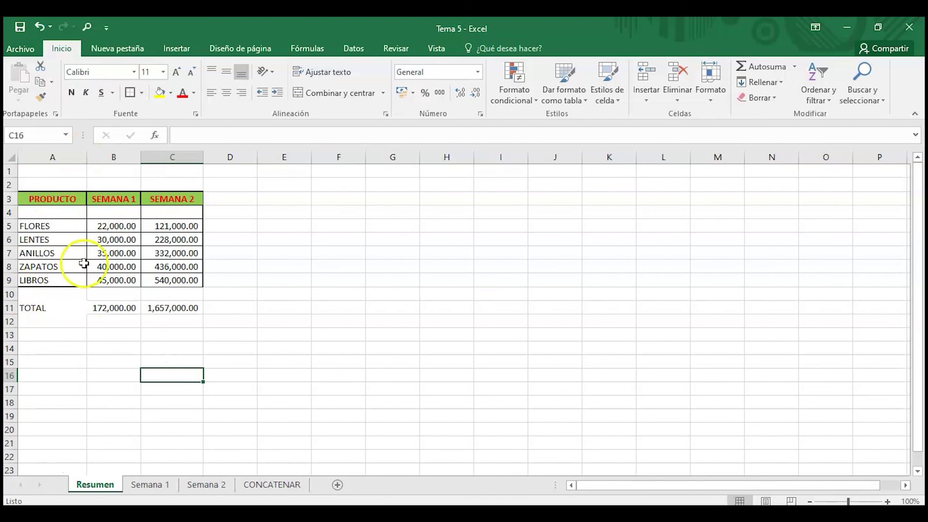
pyautogui.click(29, 485)
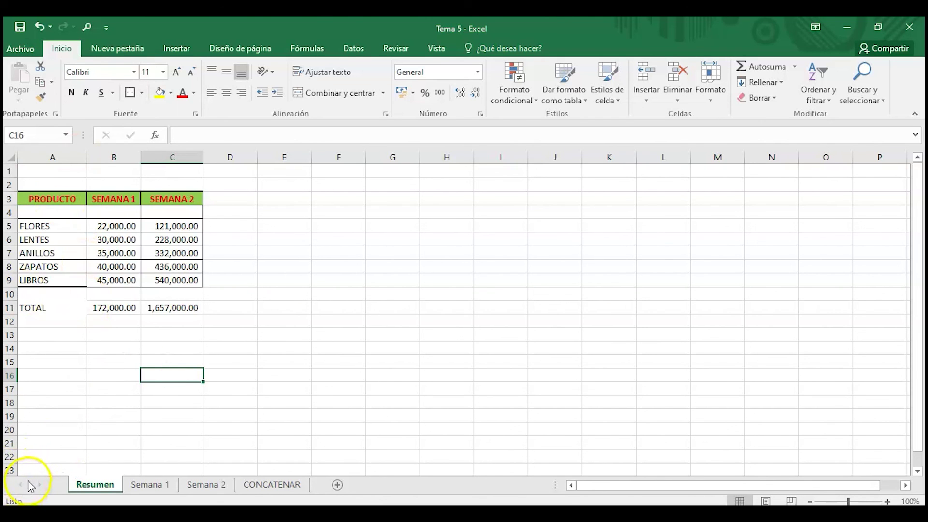